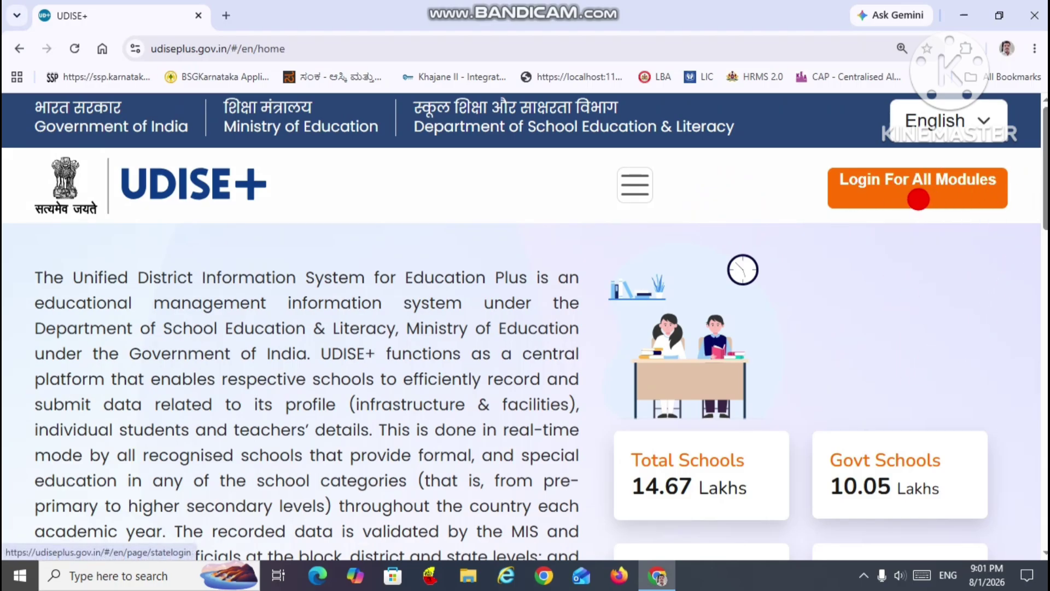
# - Open the login page for all modules and choose Karnataka as the state for login
pyautogui.click(920, 180)
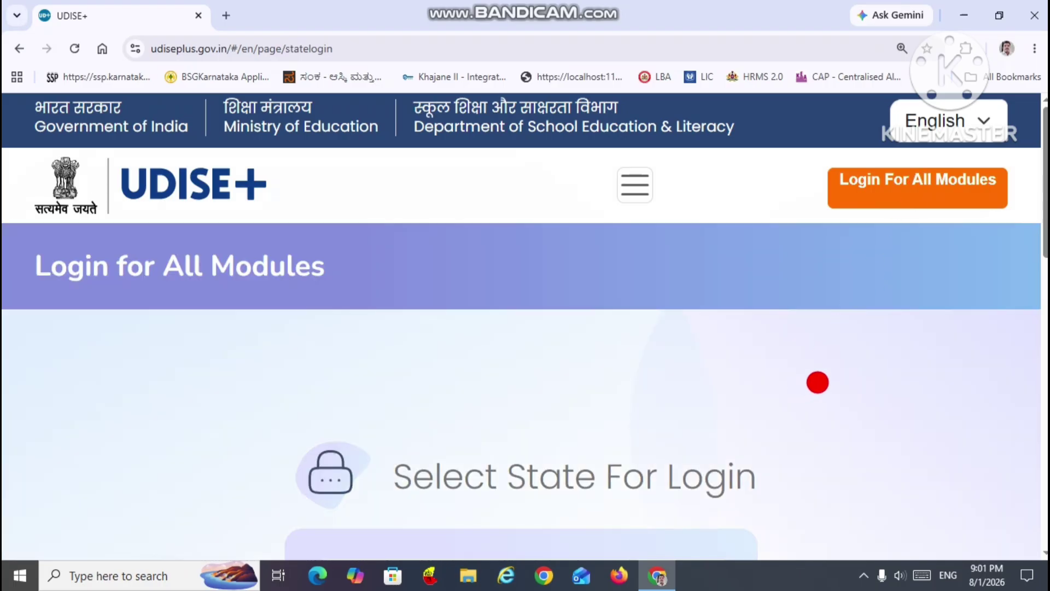
pyautogui.scroll(-3, 818, 382)
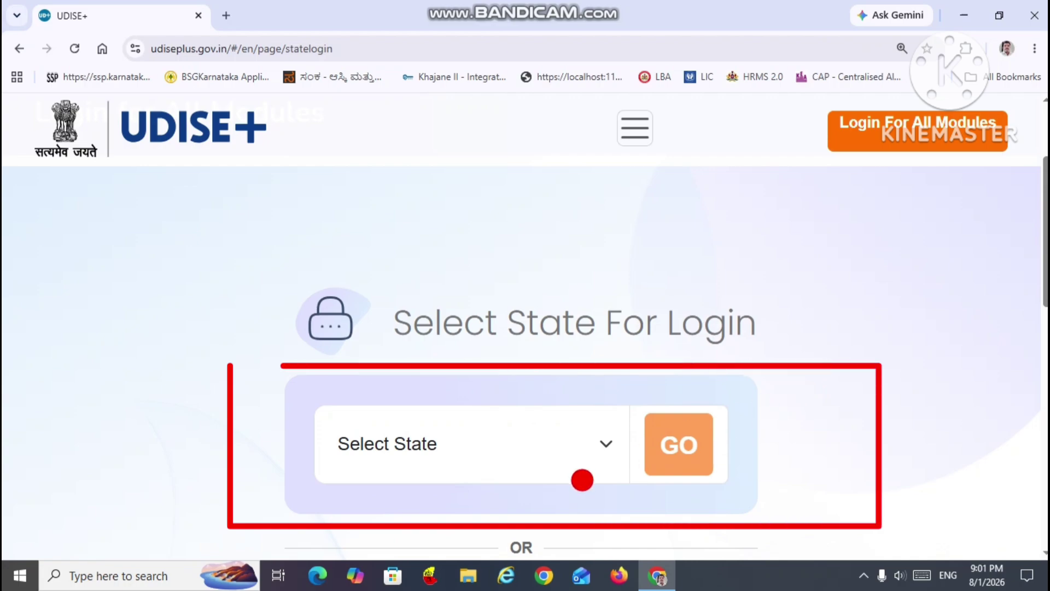
pyautogui.click(609, 449)
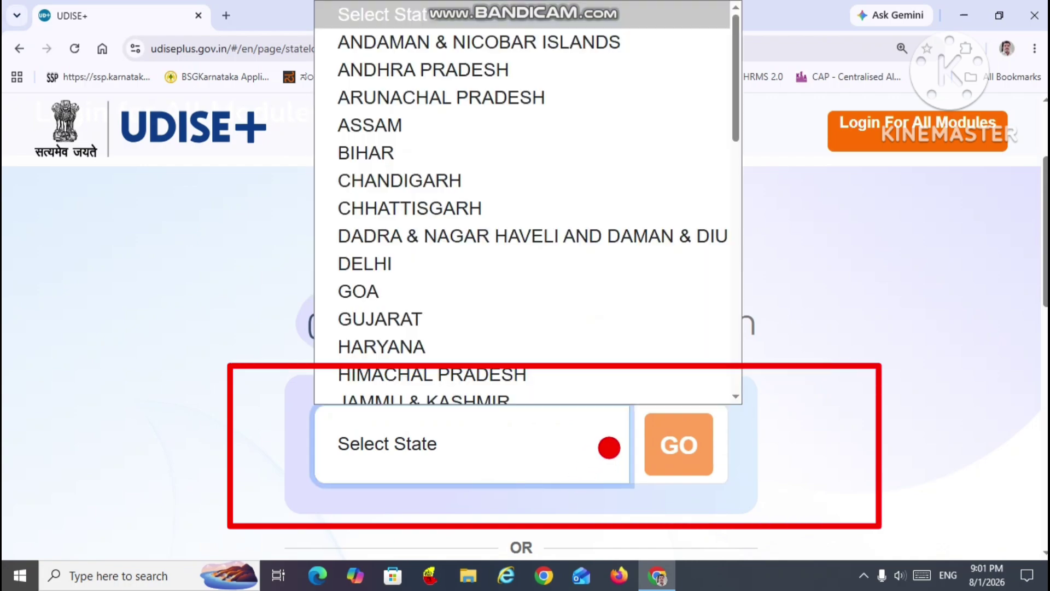
pyautogui.scroll(-1, 600, 403)
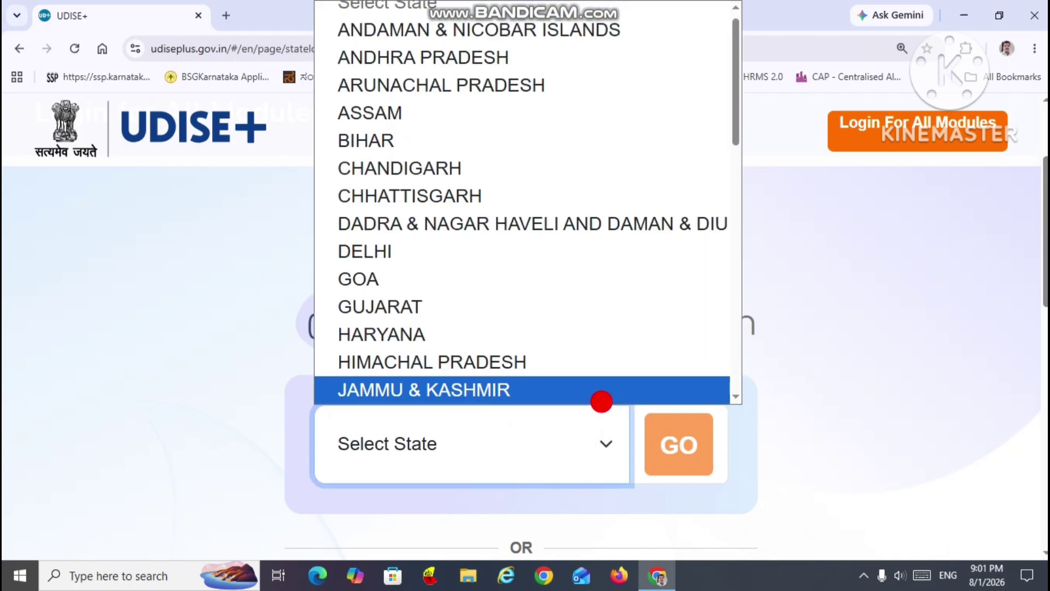
pyautogui.scroll(-2, 602, 402)
pyautogui.click(602, 399)
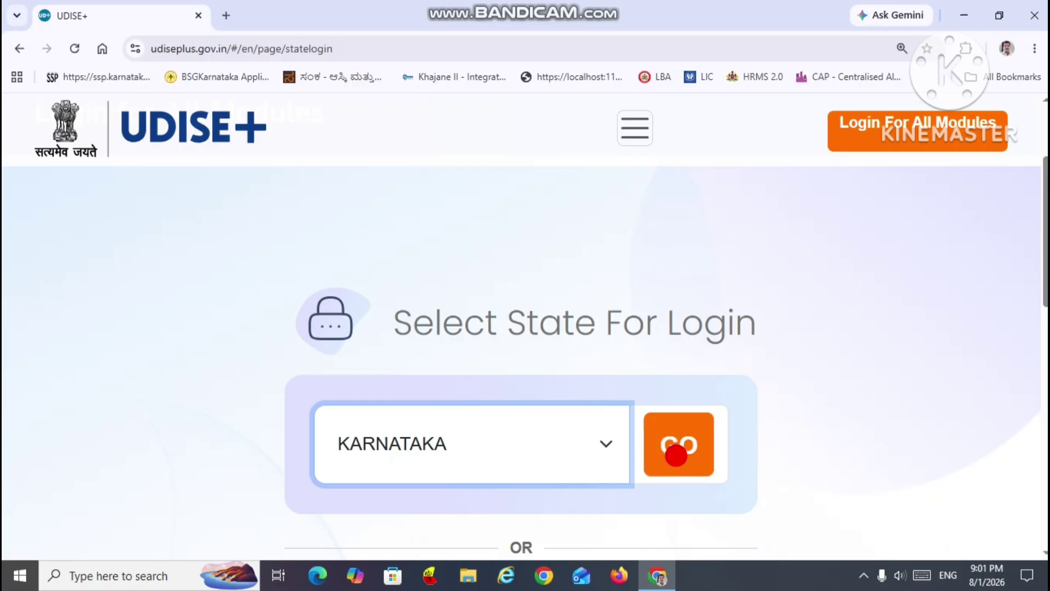
pyautogui.click(676, 454)
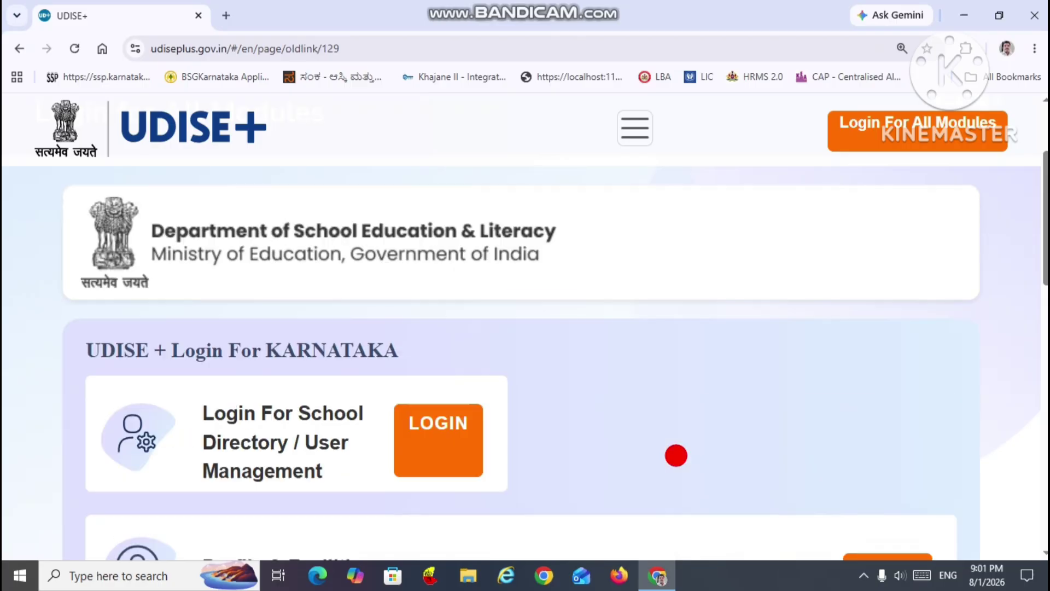
# - Open the sign-in page of the Profile & Facilities module for Karnataka
pyautogui.scroll(-2, 765, 402)
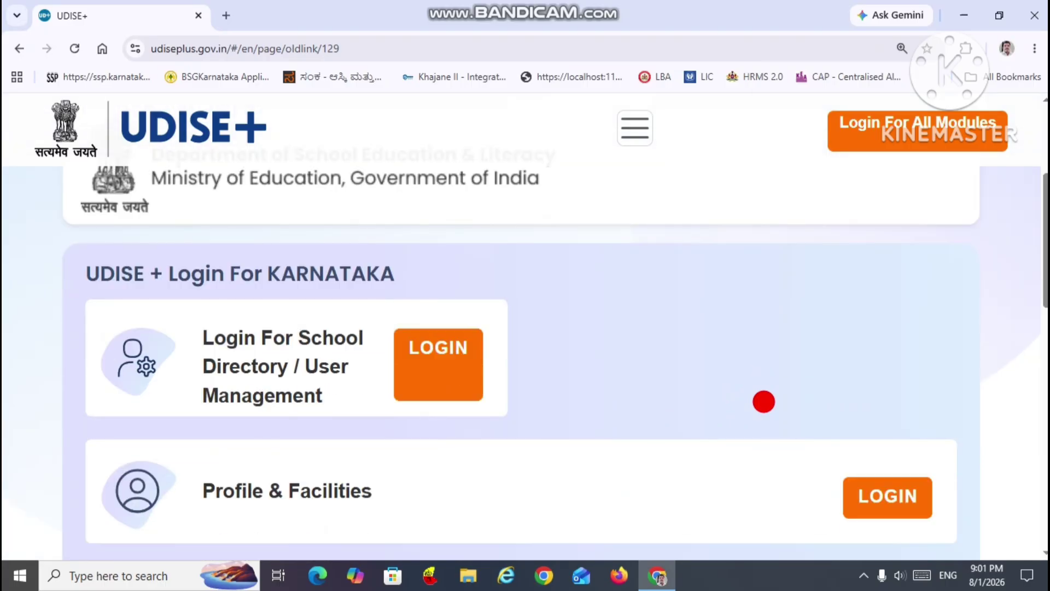
pyautogui.hotkey('ctrl', '-')
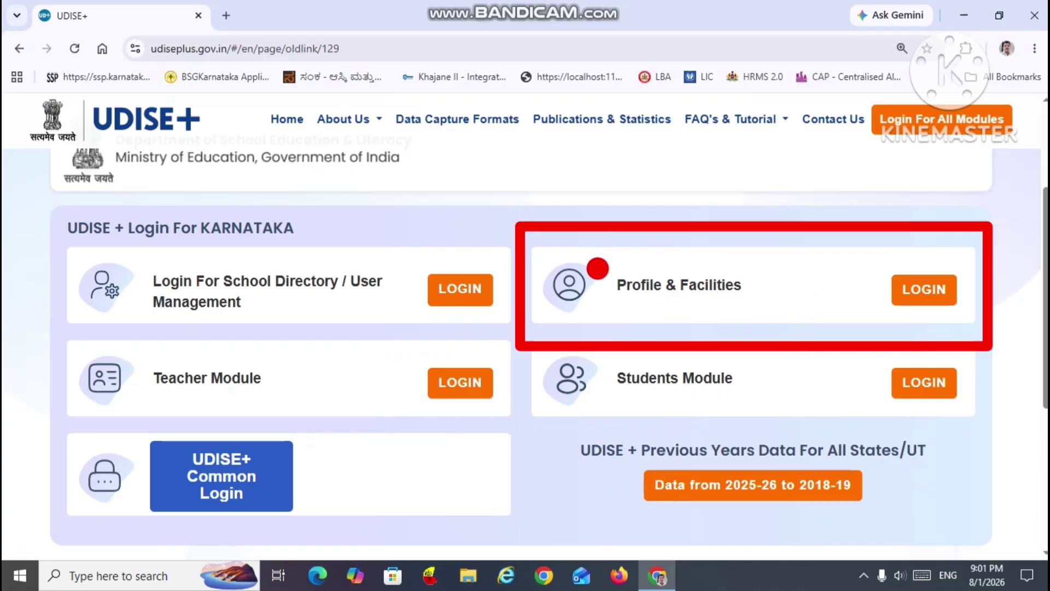
pyautogui.click(920, 293)
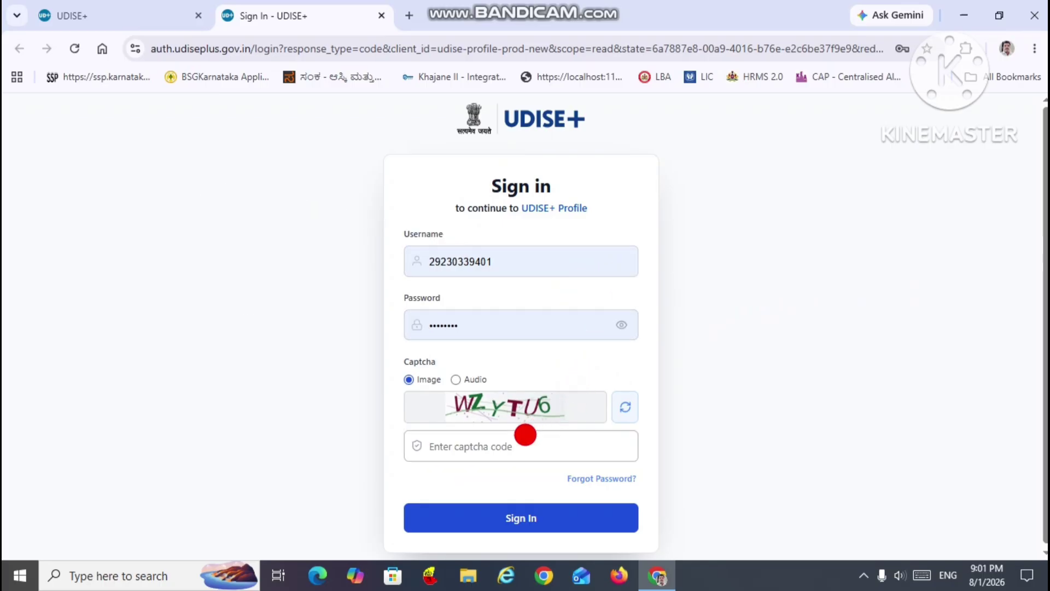
# - Enter the captcha code to sign in to UDISE+ Profile and open Data Capture
pyautogui.click(517, 445)
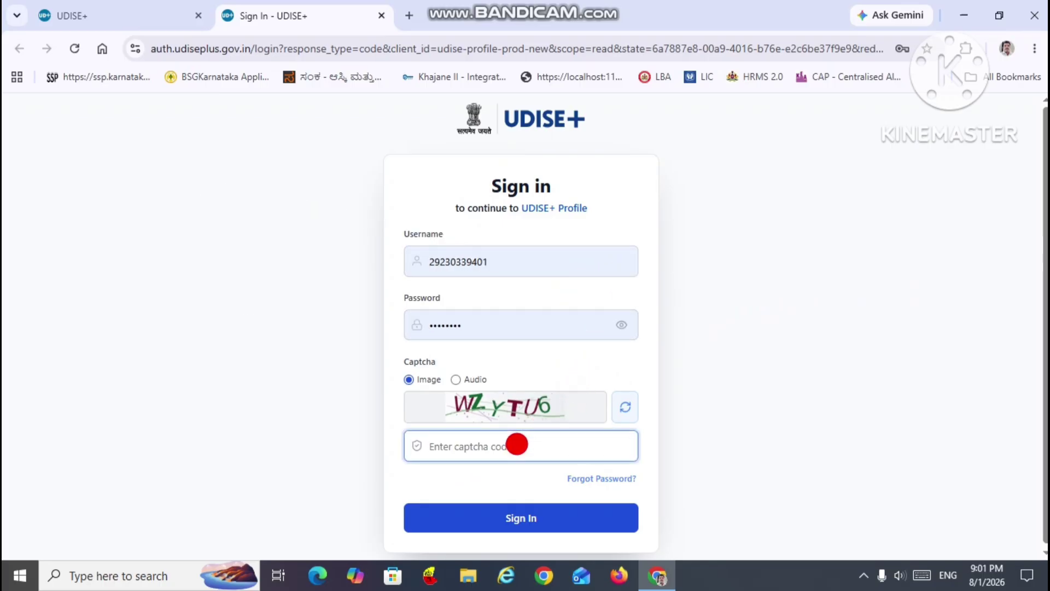
pyautogui.write('WzYTU6')
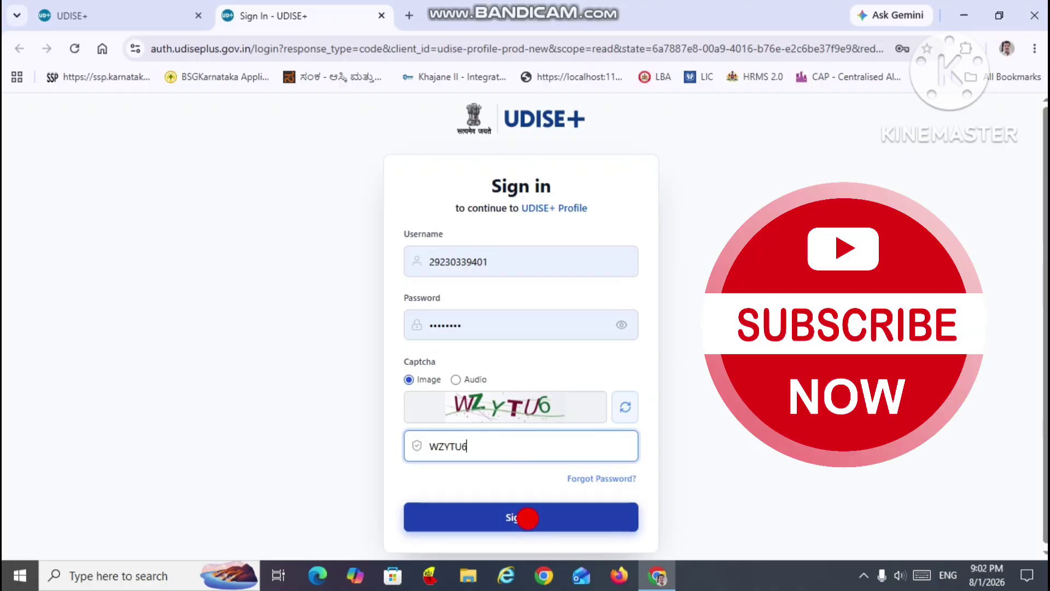
pyautogui.click(527, 517)
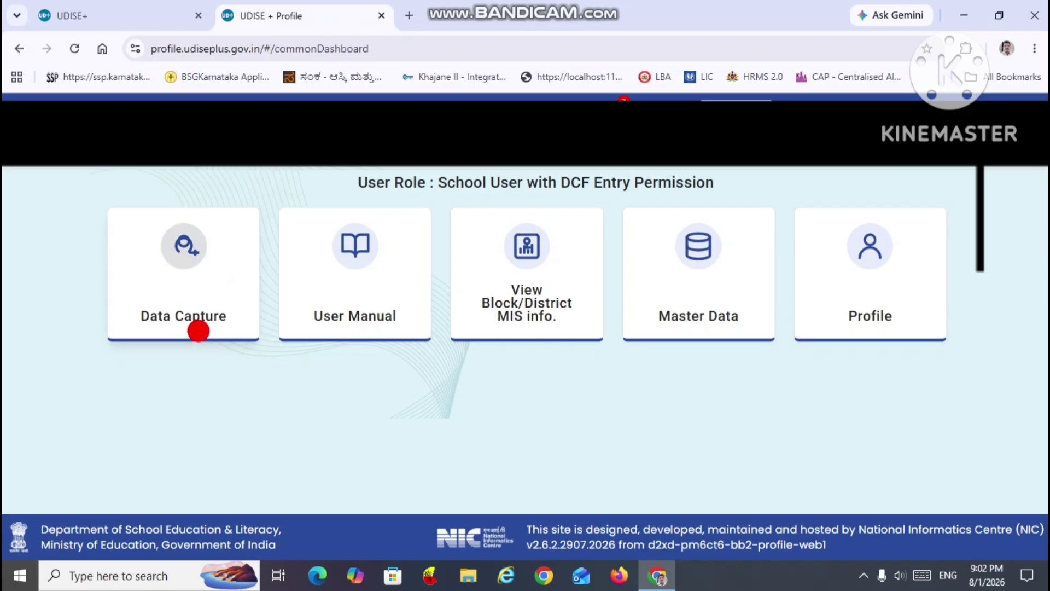
pyautogui.click(191, 290)
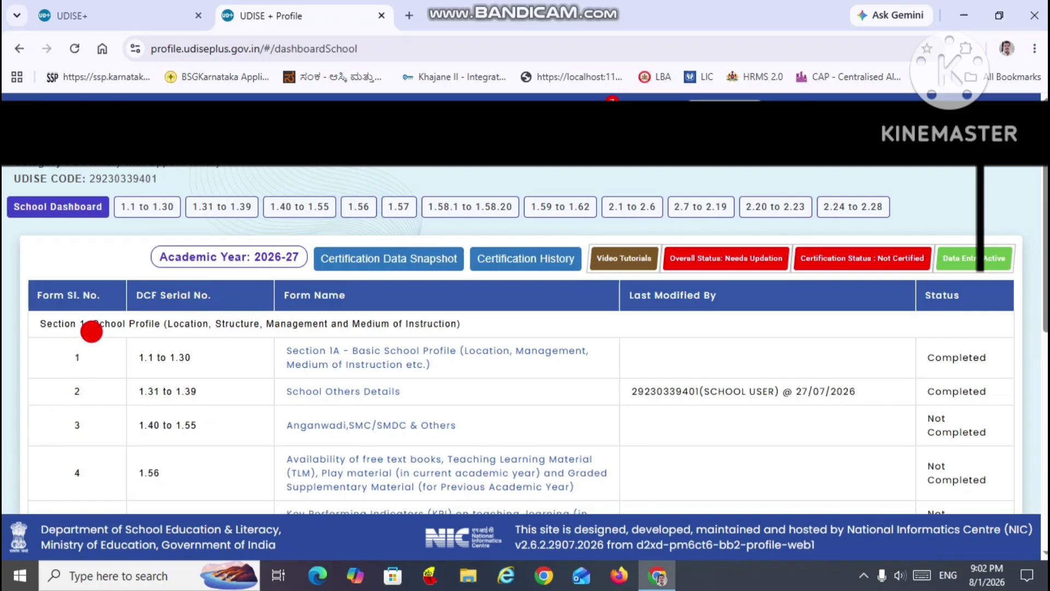
# - Examine the school dashboard's form list and the completion status of each Section 1 and Section 2 form
pyautogui.scroll(-5, 87, 392)
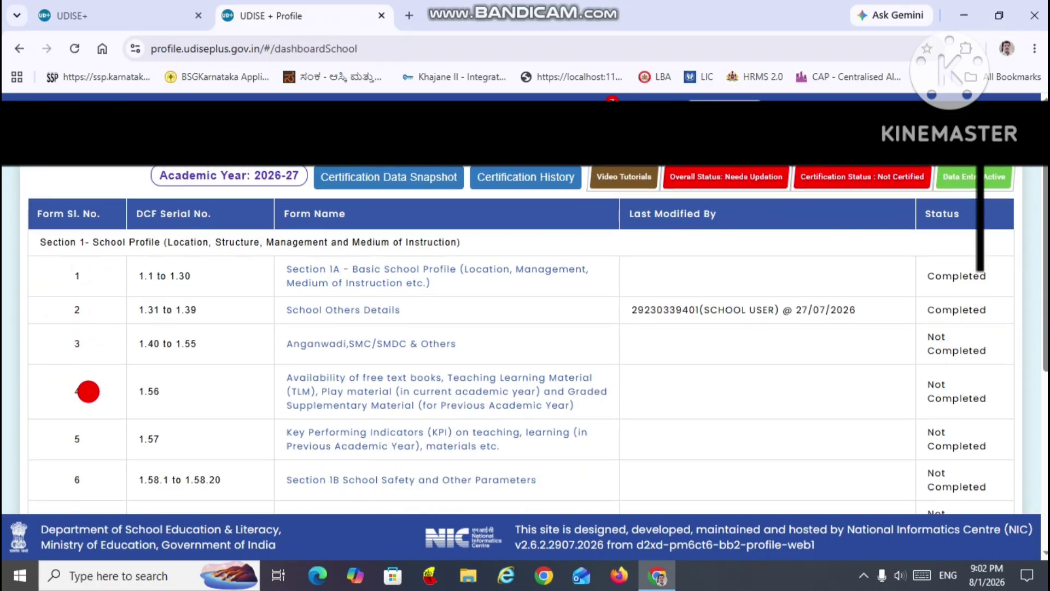
pyautogui.scroll(-3, 88, 391)
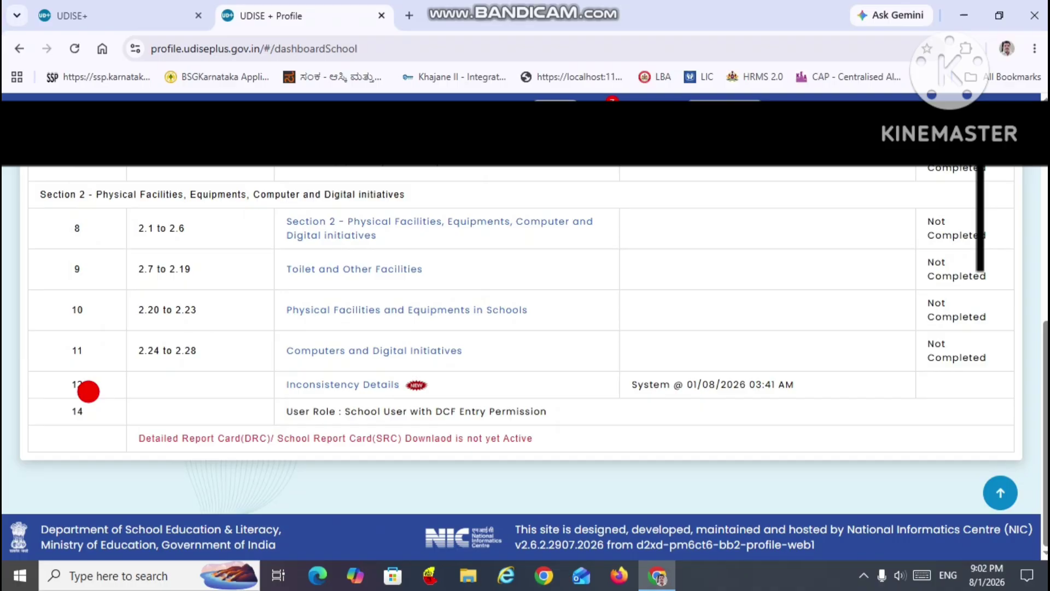
pyautogui.scroll(8, 88, 392)
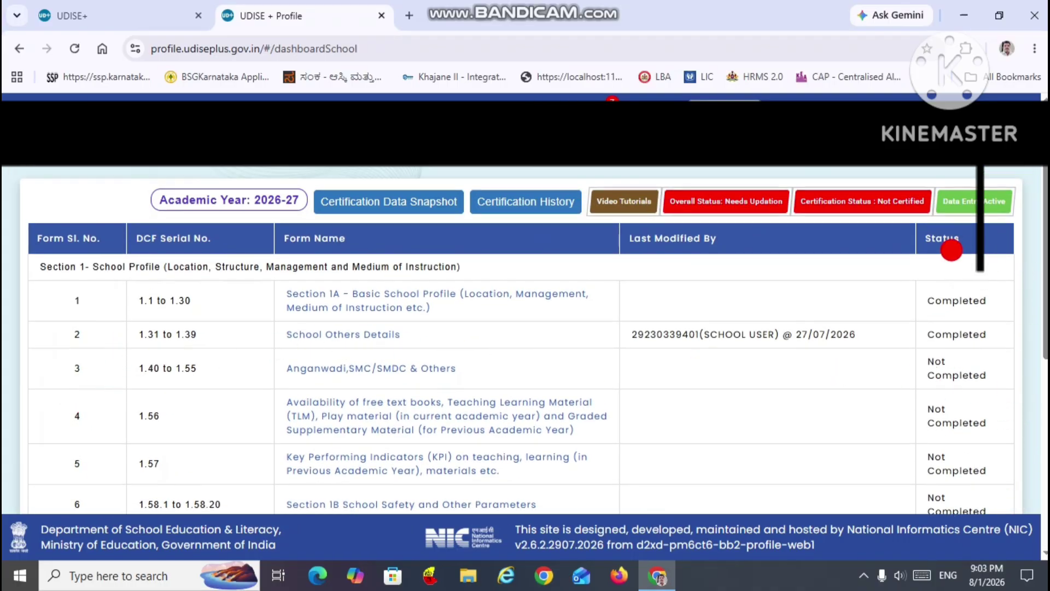
pyautogui.scroll(-2, 966, 272)
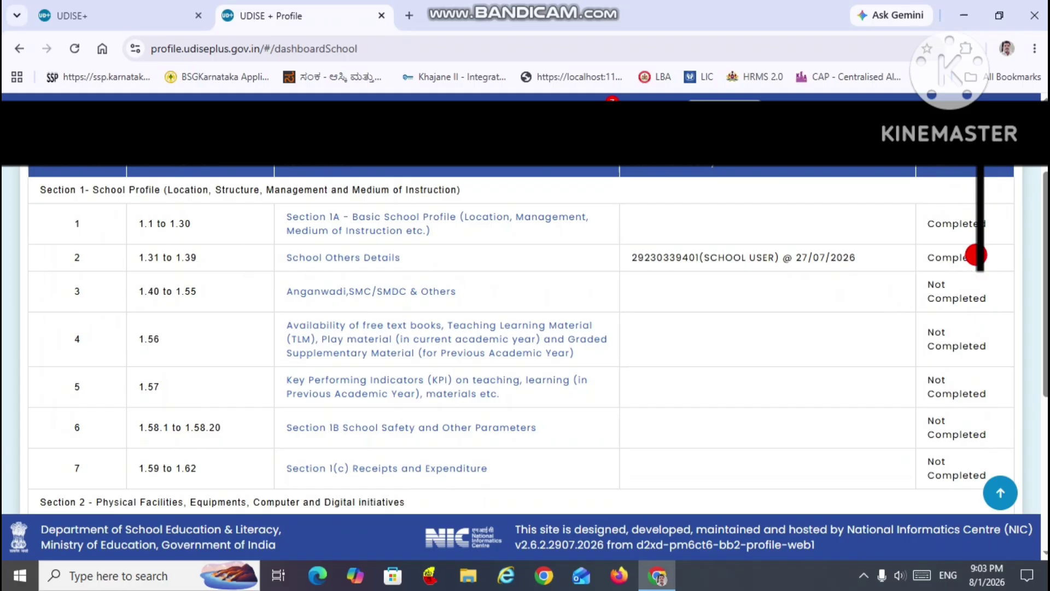
pyautogui.scroll(-2, 974, 295)
pyautogui.scroll(2, 980, 279)
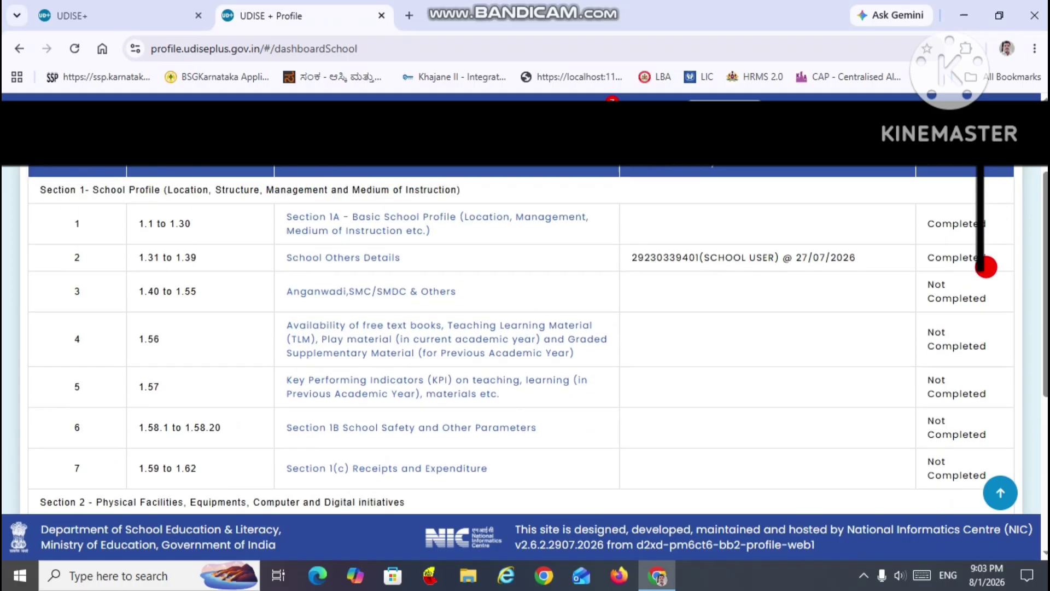
pyautogui.scroll(-5, 974, 299)
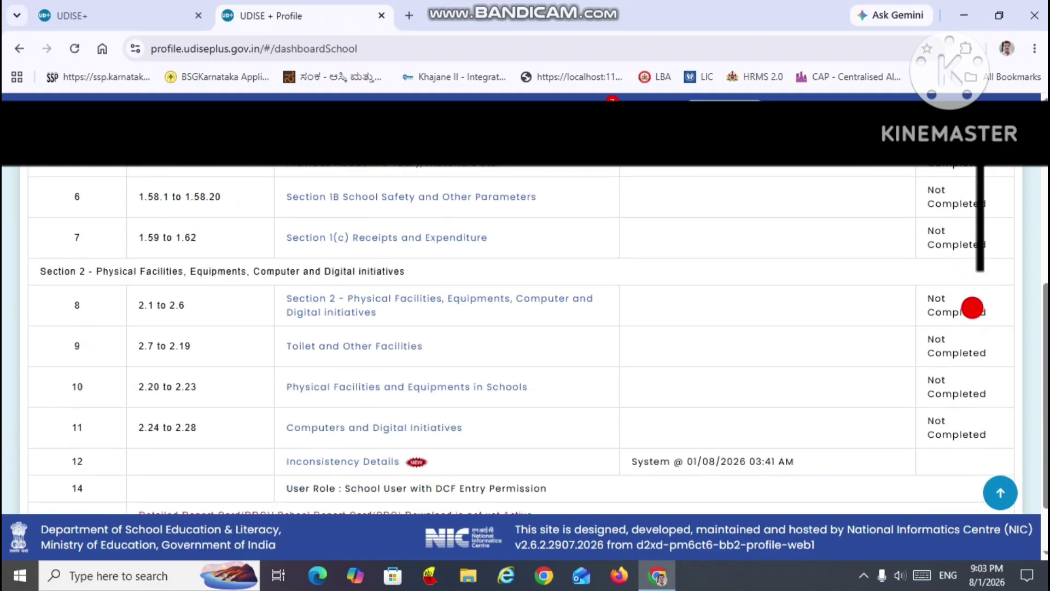
pyautogui.scroll(1, 972, 408)
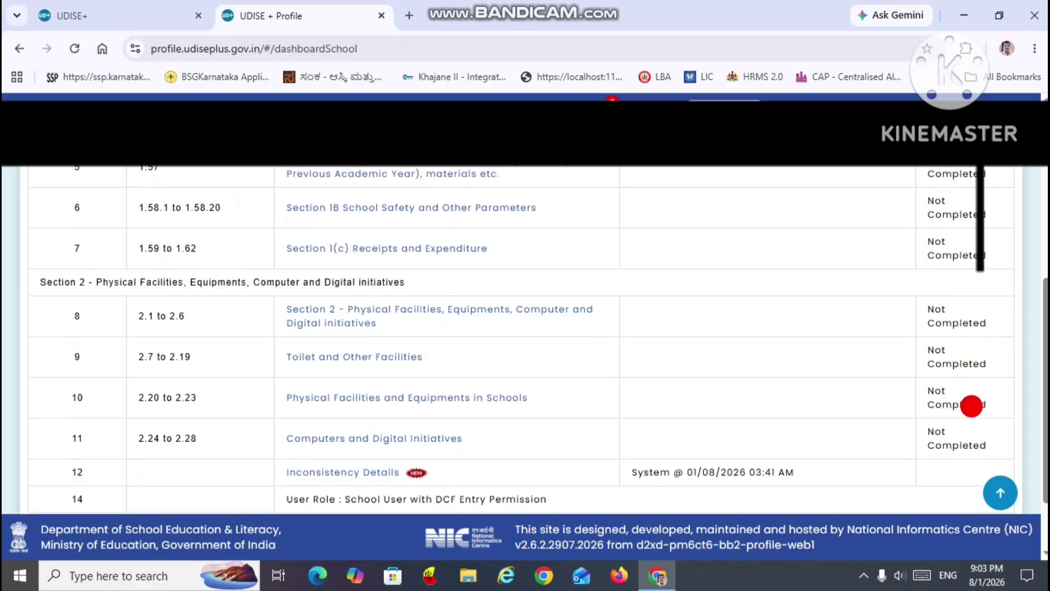
pyautogui.scroll(8, 972, 405)
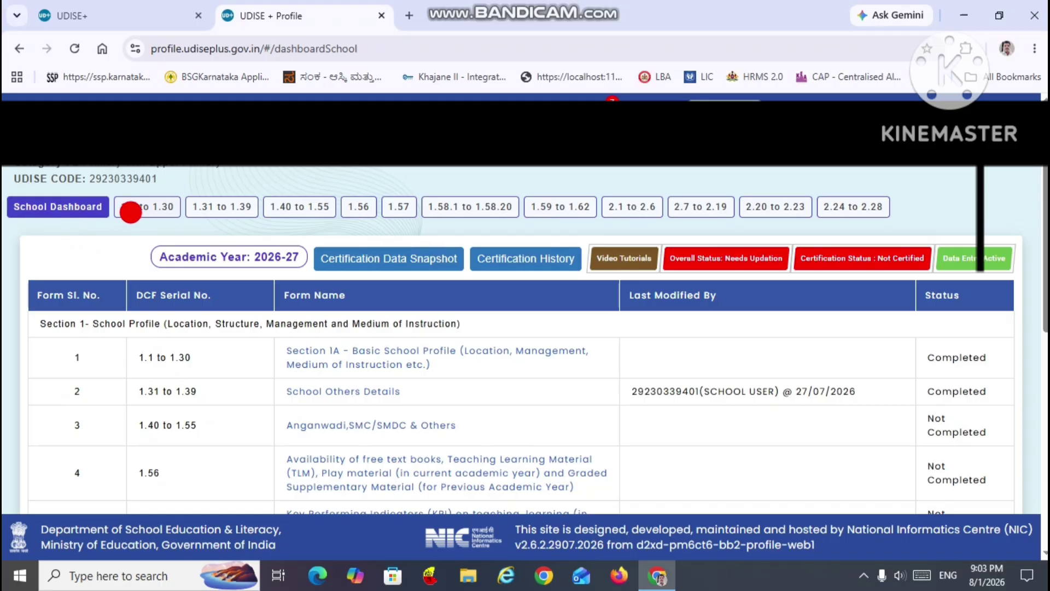
pyautogui.scroll(1, 130, 213)
pyautogui.hotkey('ctrl', '+')
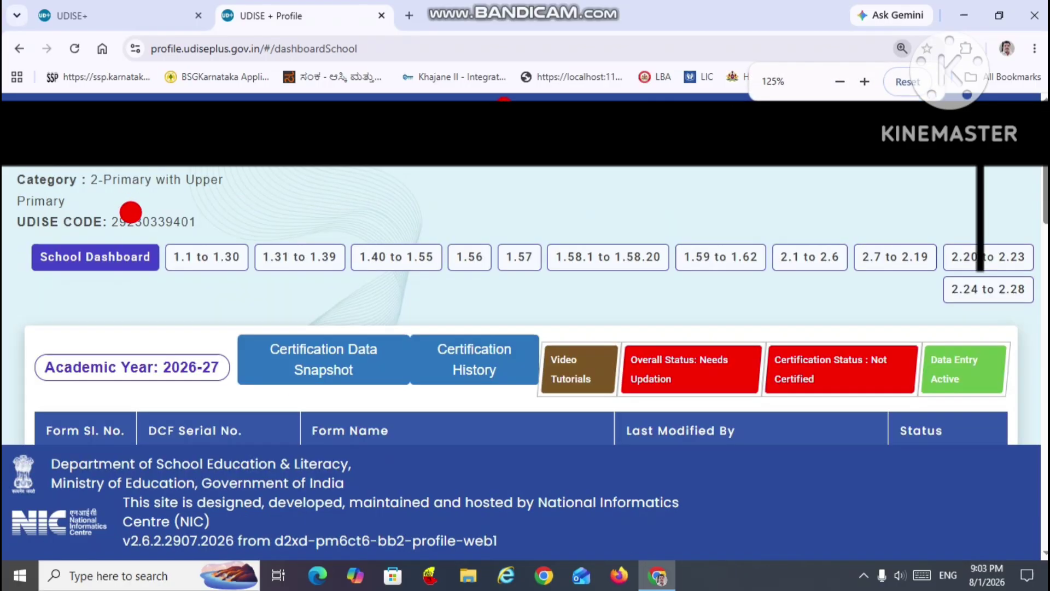
pyautogui.hotkey('ctrl', '+')
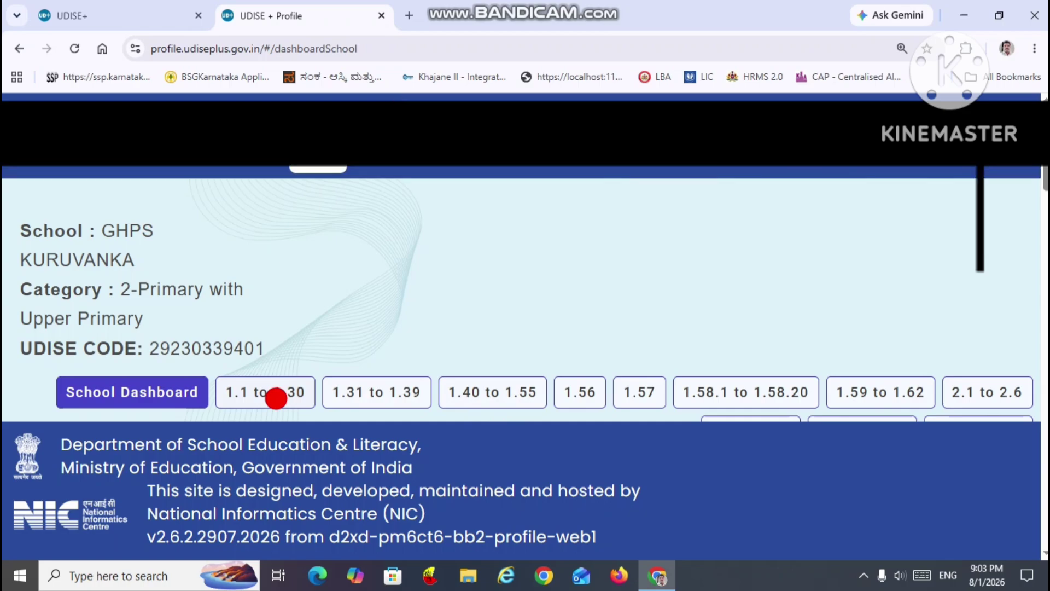
pyautogui.hotkey('ctrl', '-')
pyautogui.hotkey('ctrl', '+')
pyautogui.hotkey('ctrl', '+')
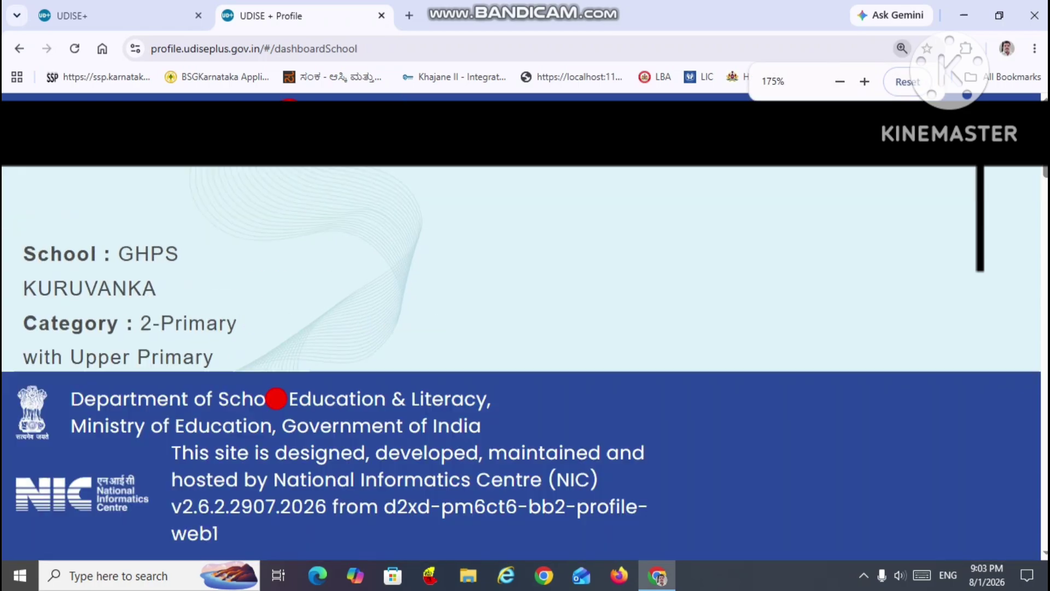
pyautogui.hotkey('ctrl', '-')
pyautogui.hotkey('ctrl', '-')
pyautogui.hotkey('ctrl', '-')
pyautogui.hotkey('ctrl', '-')
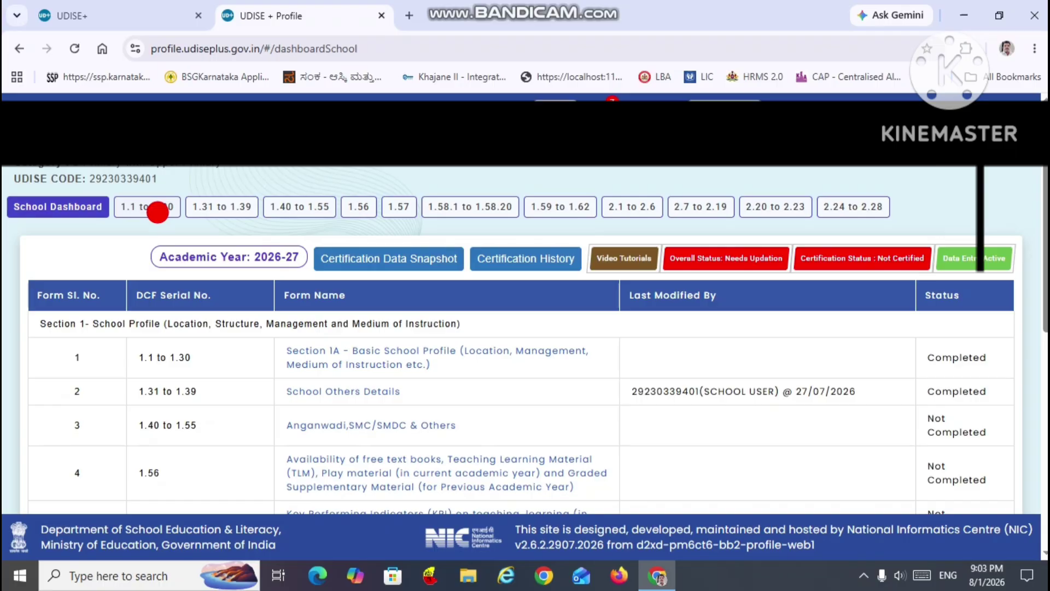
# - Open the 1.1 to 1.30 form and review the basic school profile through to its last question
pyautogui.click(158, 213)
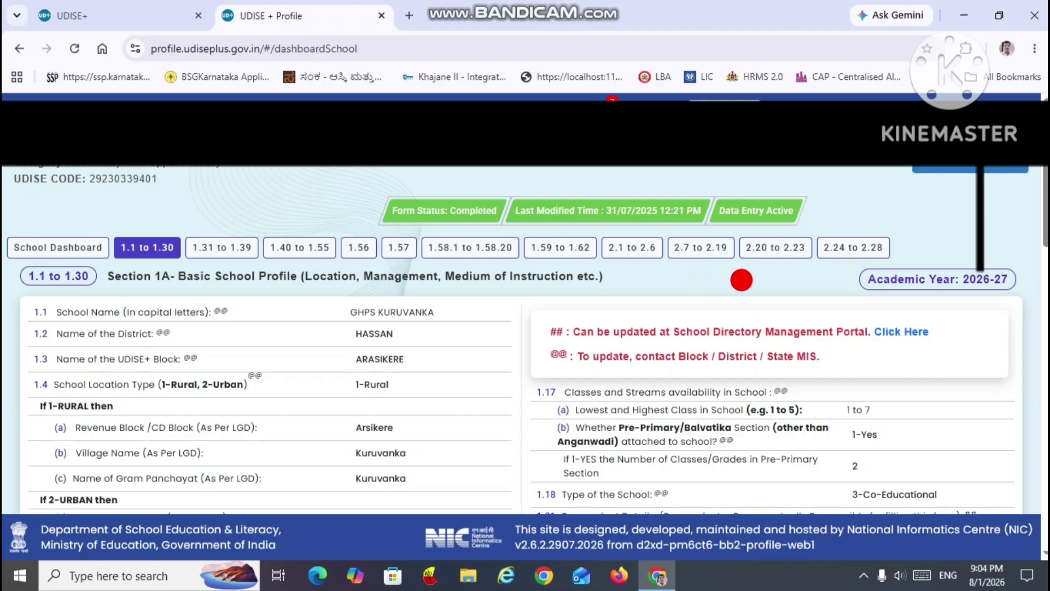
pyautogui.scroll(-3, 350, 398)
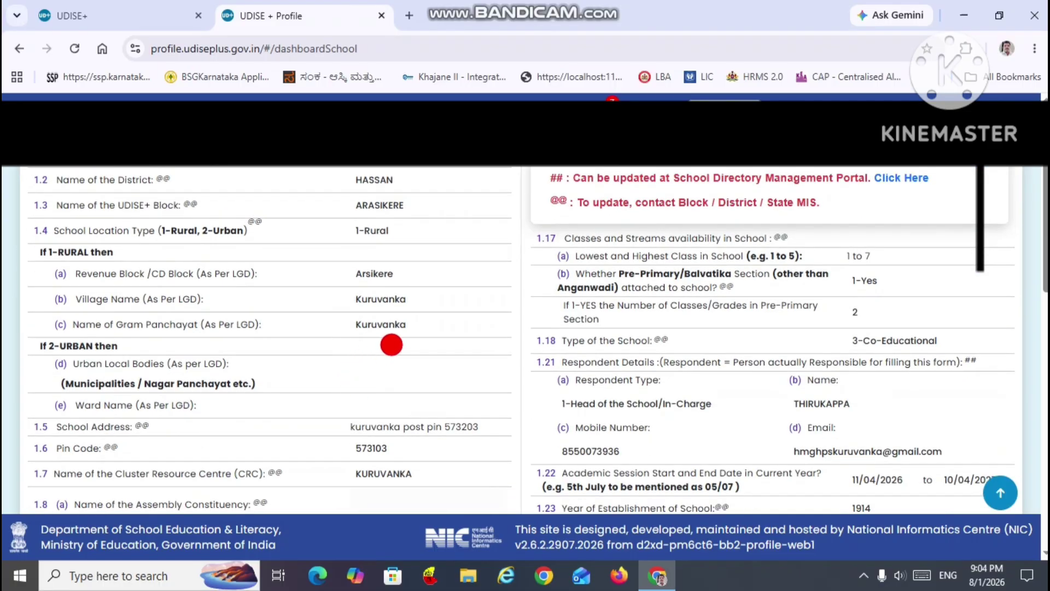
pyautogui.scroll(-3, 392, 343)
pyautogui.scroll(-4, 394, 345)
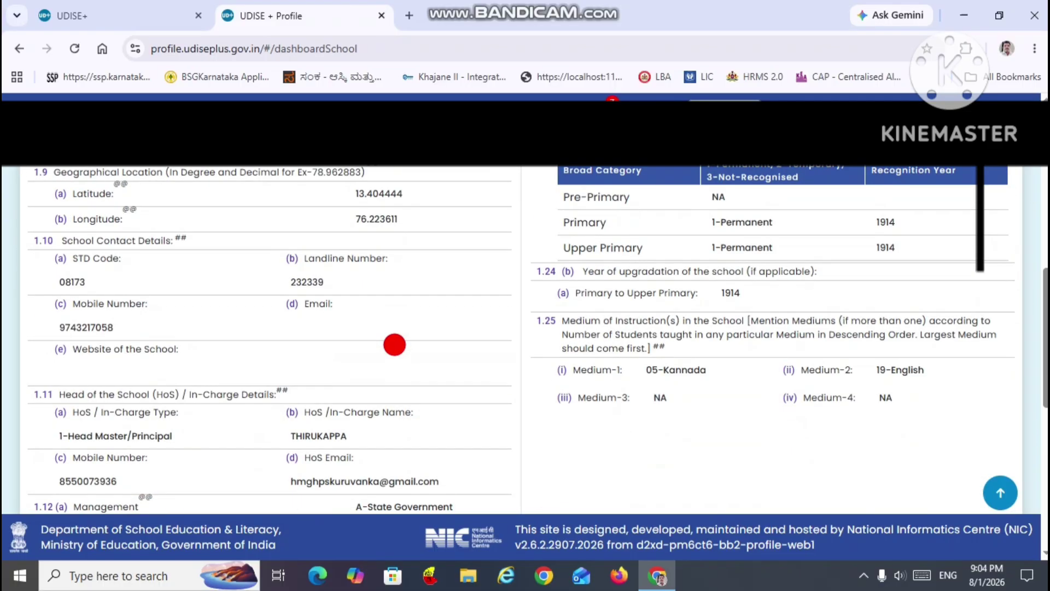
pyautogui.scroll(-4, 395, 345)
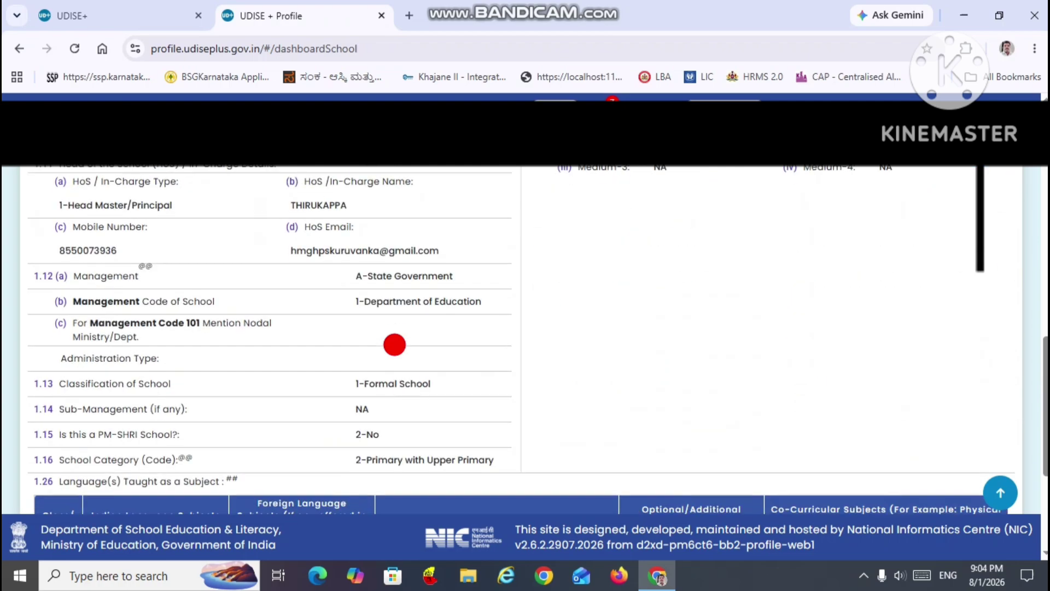
pyautogui.scroll(-4, 394, 345)
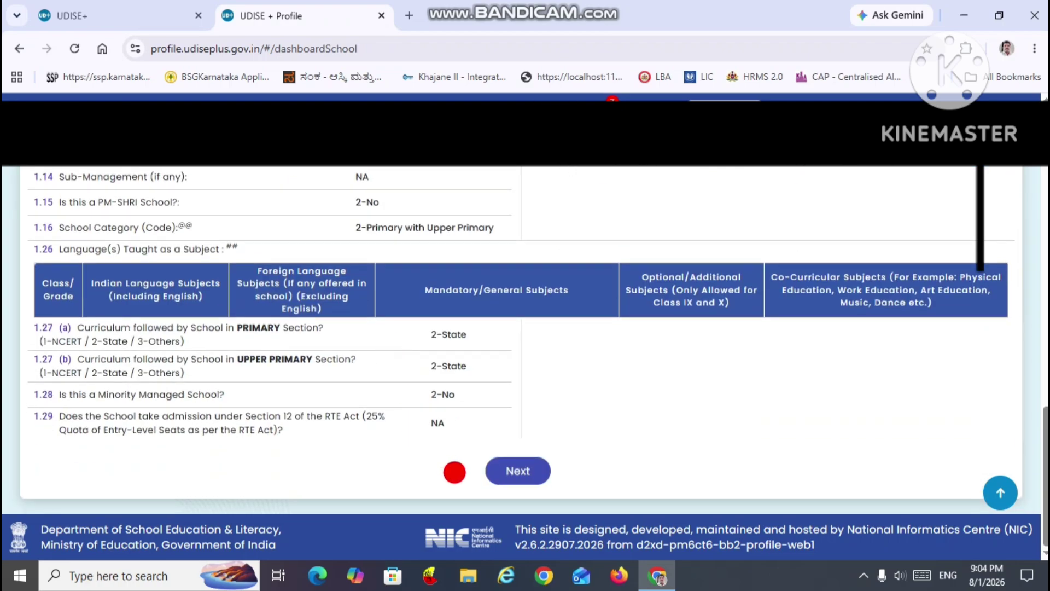
# - Proceed to the School Others Details form (1.31 to 1.39) and save it, continuing to the following form
pyautogui.click(509, 482)
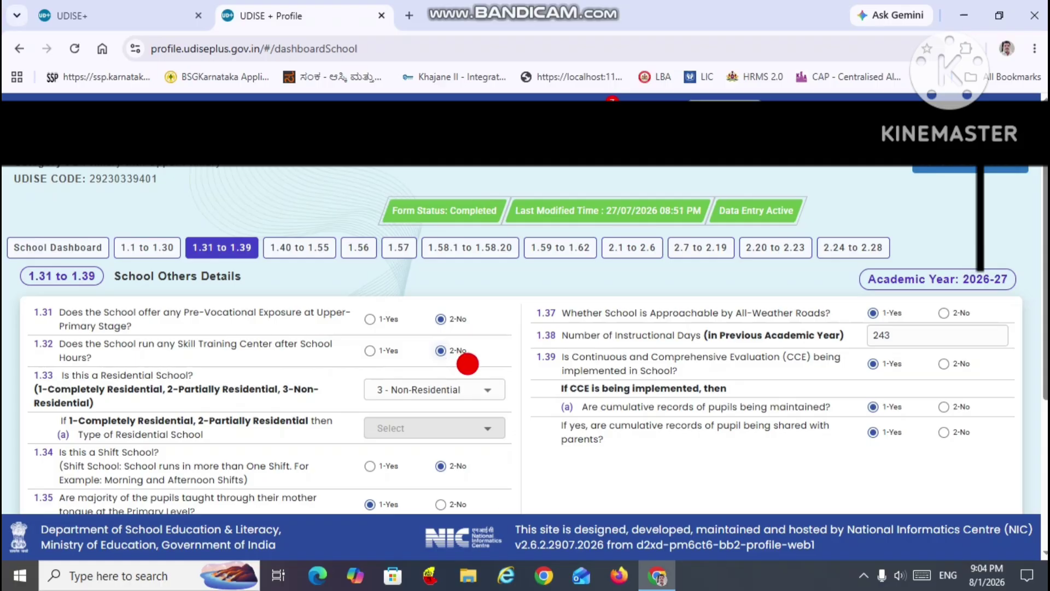
pyautogui.scroll(-4, 469, 363)
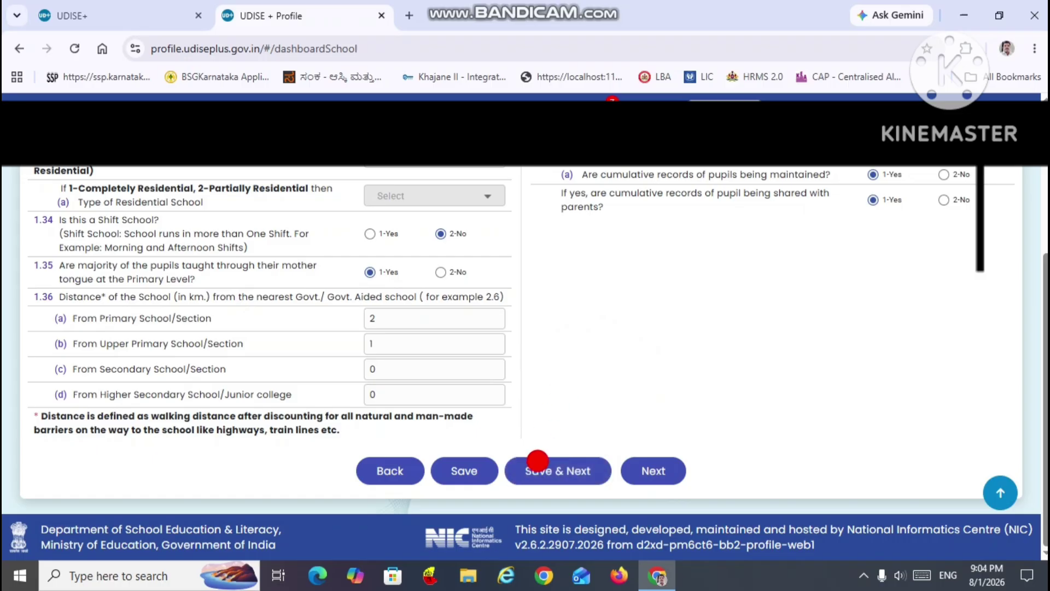
pyautogui.click(537, 467)
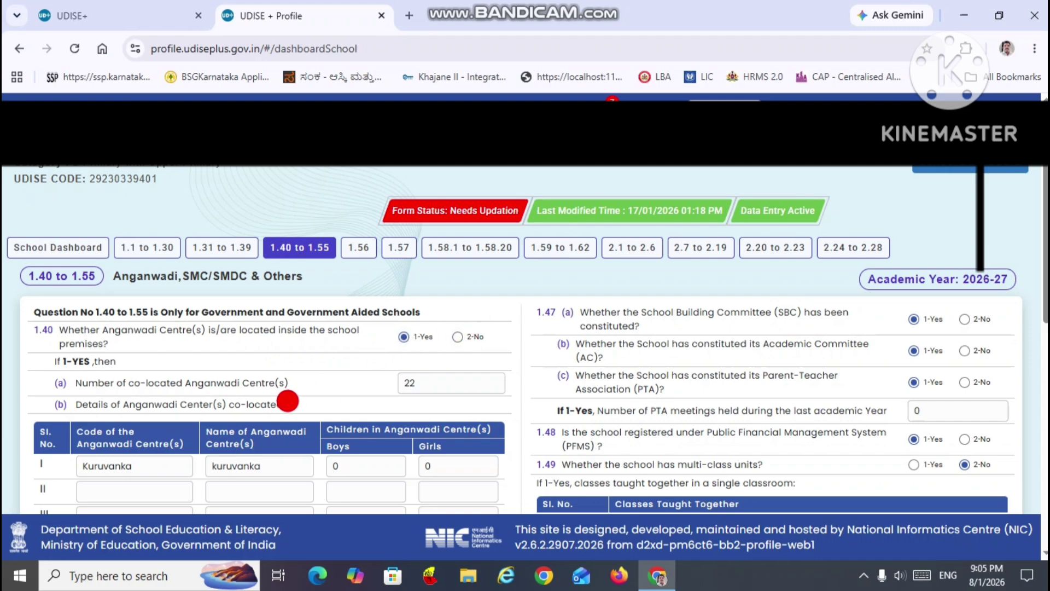
# - Enter 12 boys and 13 girls for the first Anganwadi centre, 10 remedial students, and 8 CRC, 3 block-level and 2 district/state-level visits
pyautogui.scroll(-2, 227, 359)
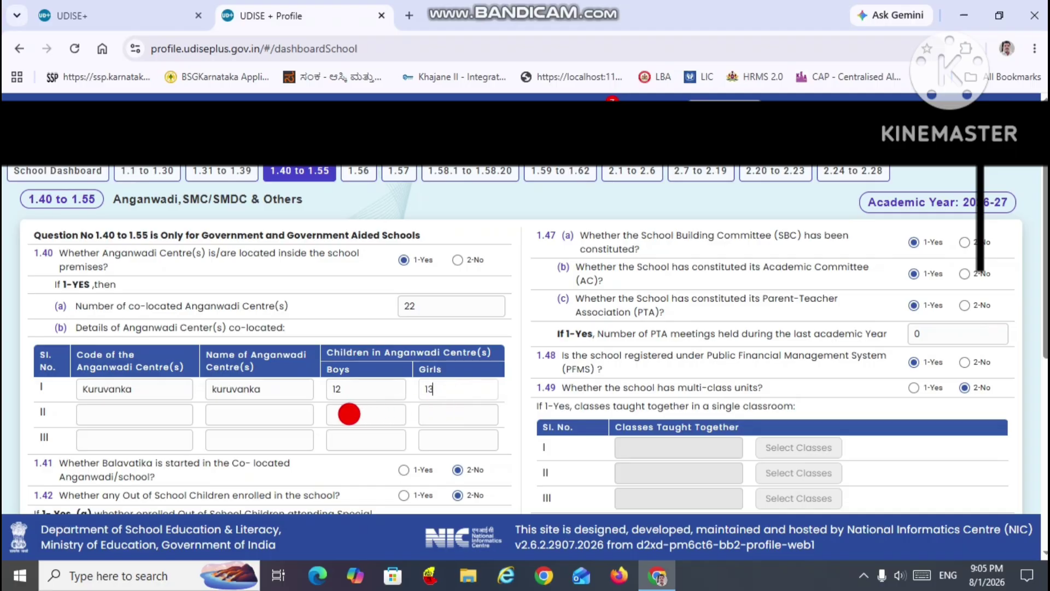
pyautogui.scroll(-3, 301, 446)
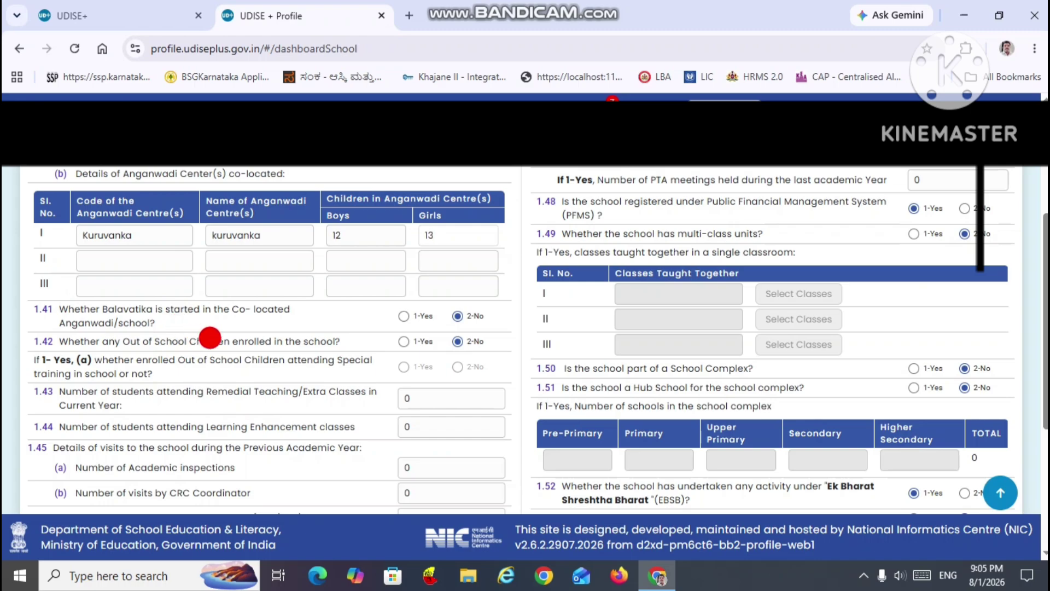
pyautogui.scroll(-5, 371, 366)
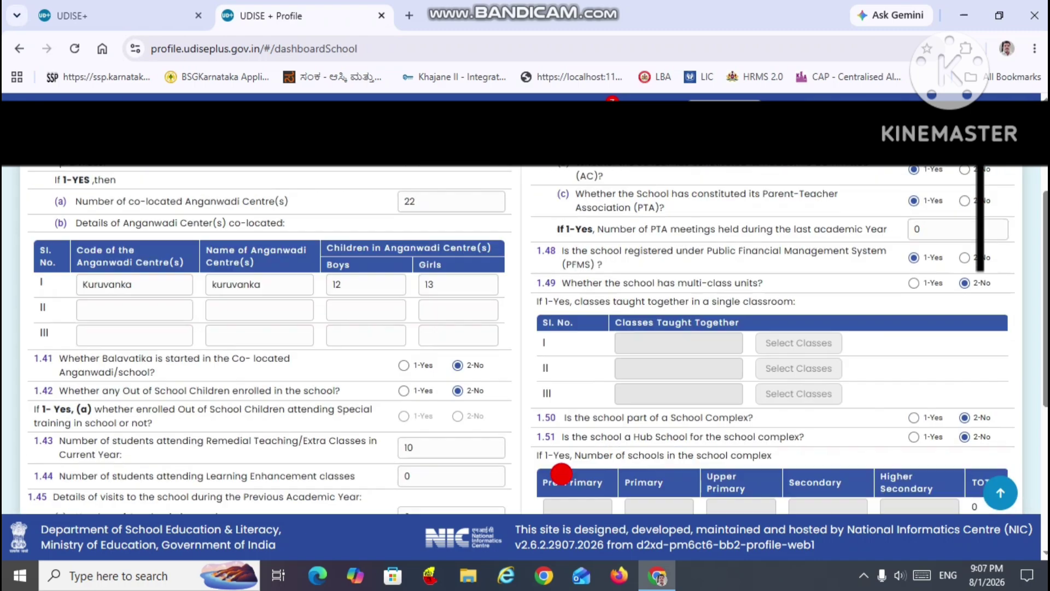
# - Review the remaining answers, mark Artificial Intelligence teaching (1.55) as No, and save the form, continuing to 1.56
pyautogui.scroll(3, 561, 474)
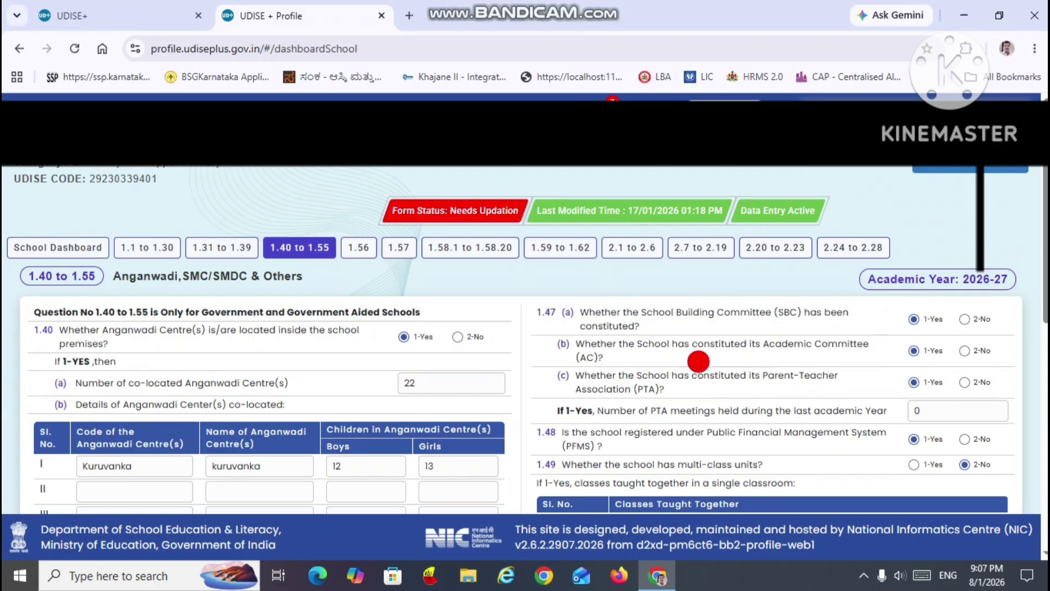
pyautogui.scroll(-4, 657, 368)
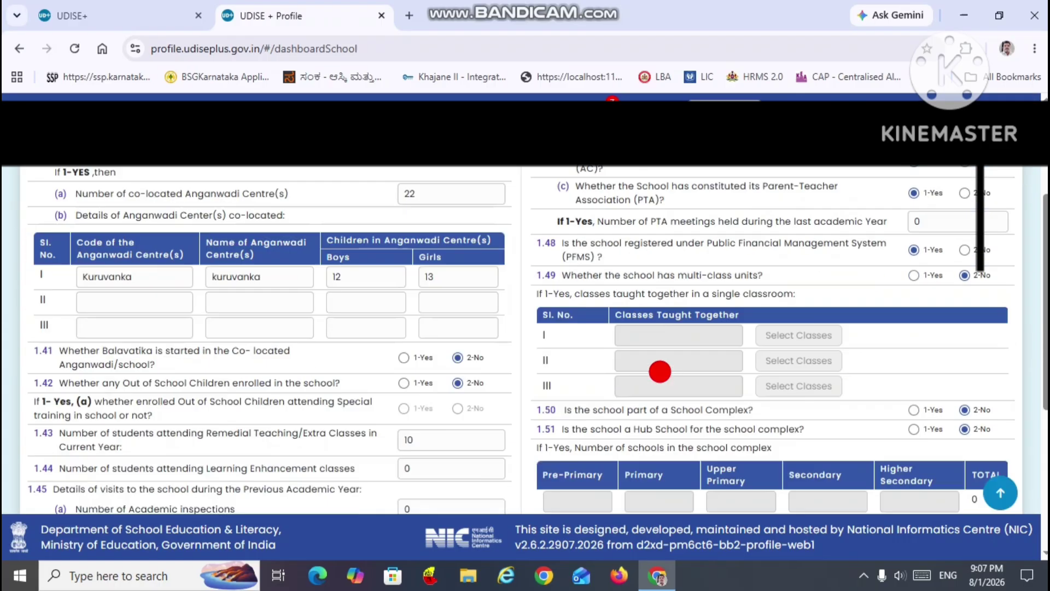
pyautogui.scroll(-4, 660, 371)
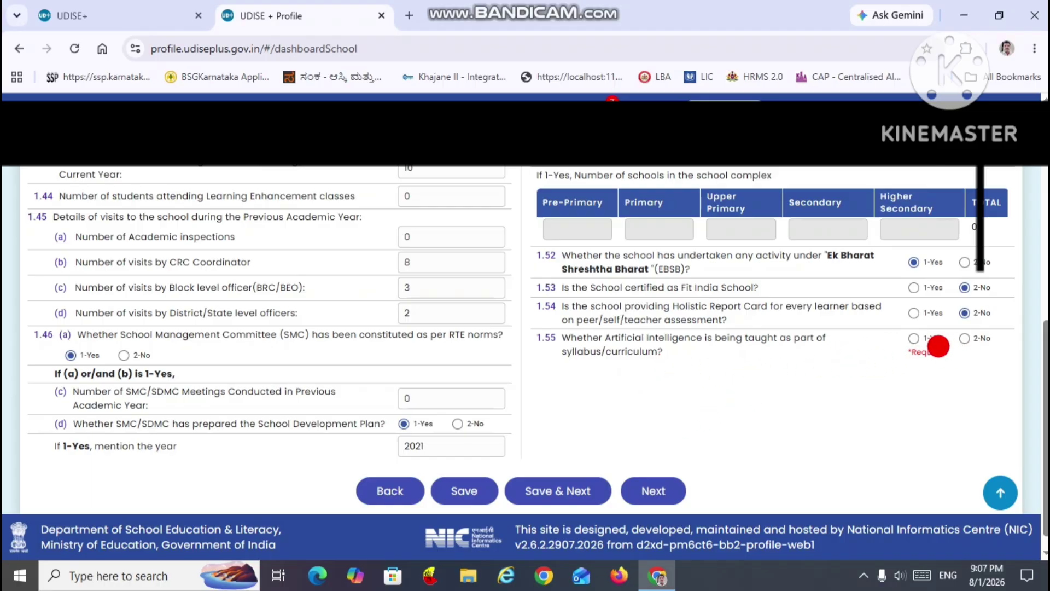
pyautogui.click(967, 338)
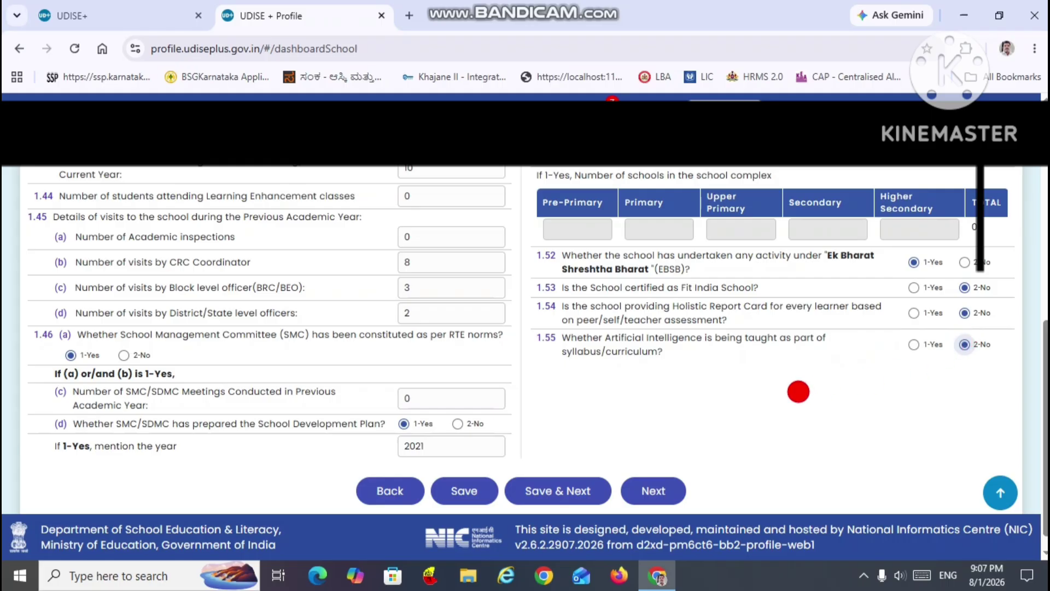
pyautogui.click(535, 494)
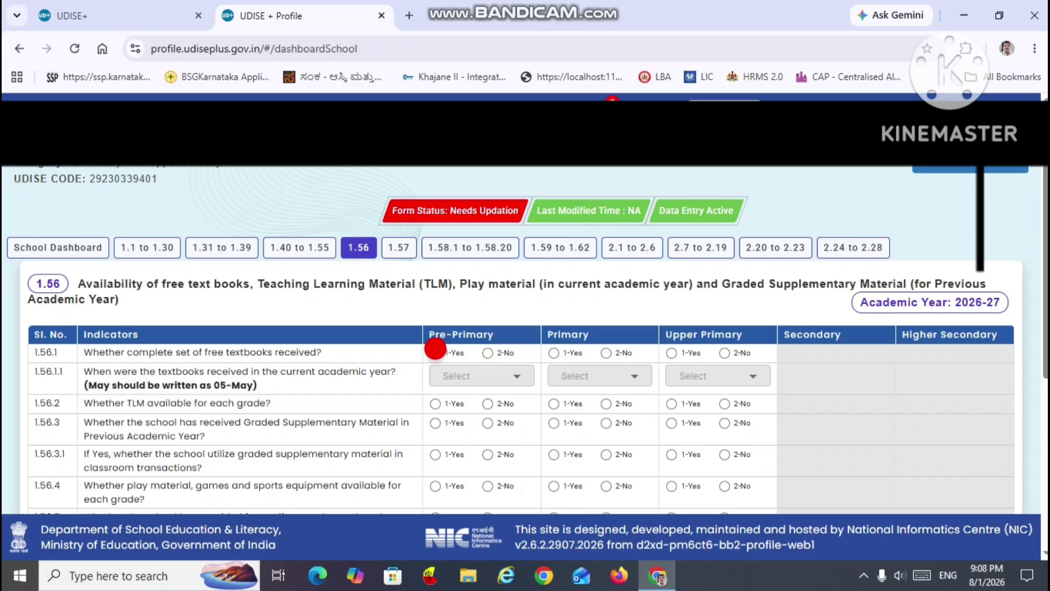
# - Answer Yes to complete free textbooks received for Pre-Primary, Primary and Upper Primary, with 5 - May as each receipt month
pyautogui.click(435, 352)
pyautogui.click(553, 352)
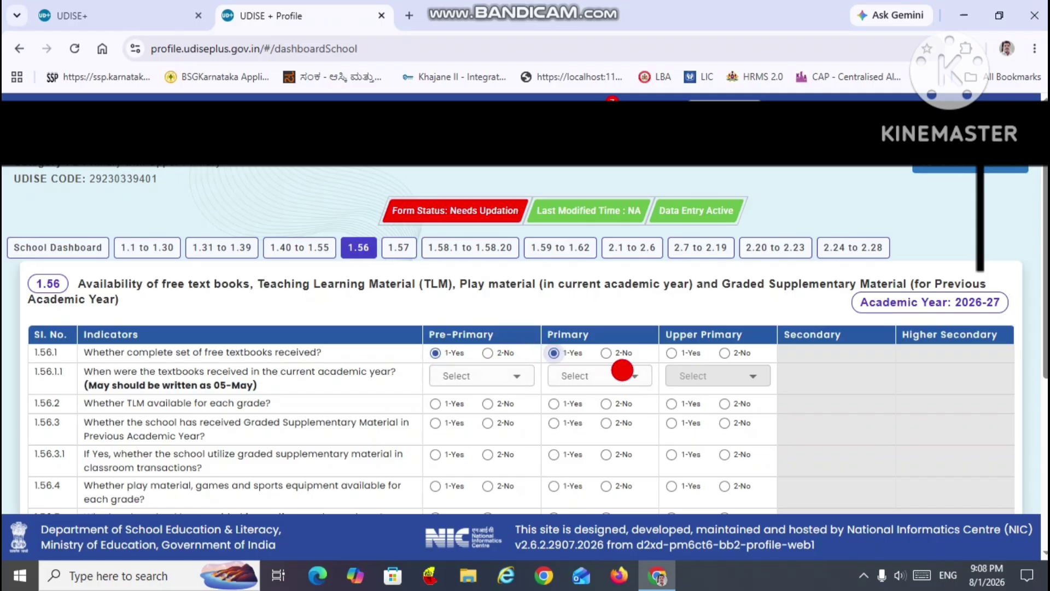
pyautogui.click(670, 352)
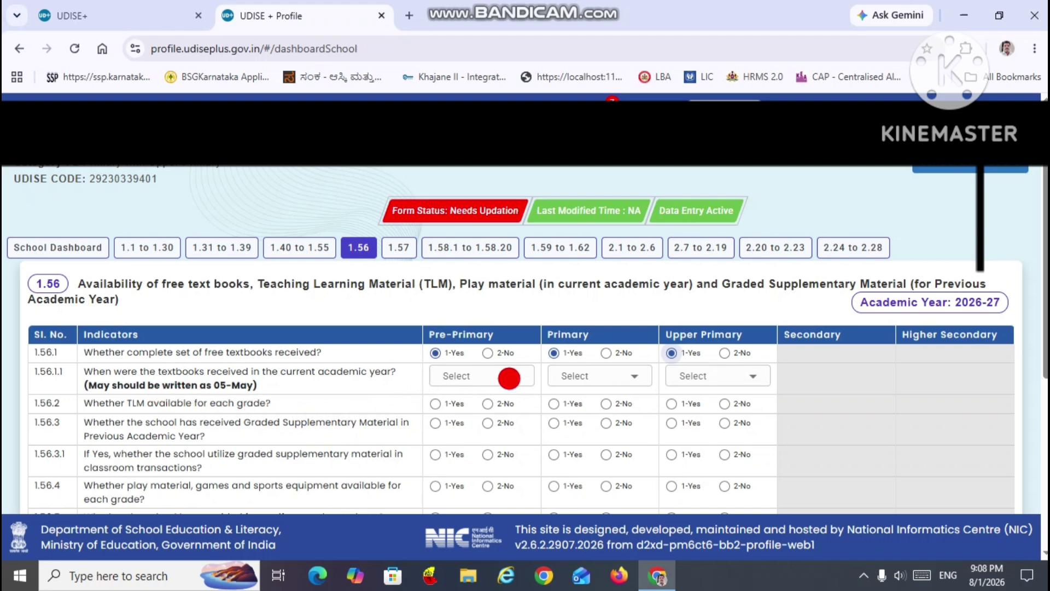
pyautogui.click(509, 377)
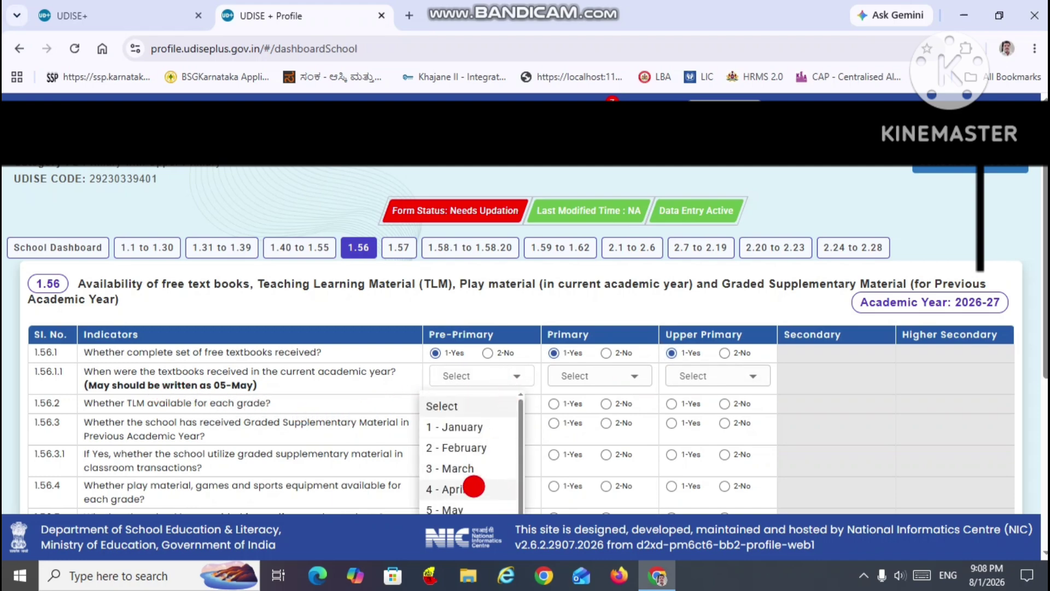
pyautogui.click(468, 507)
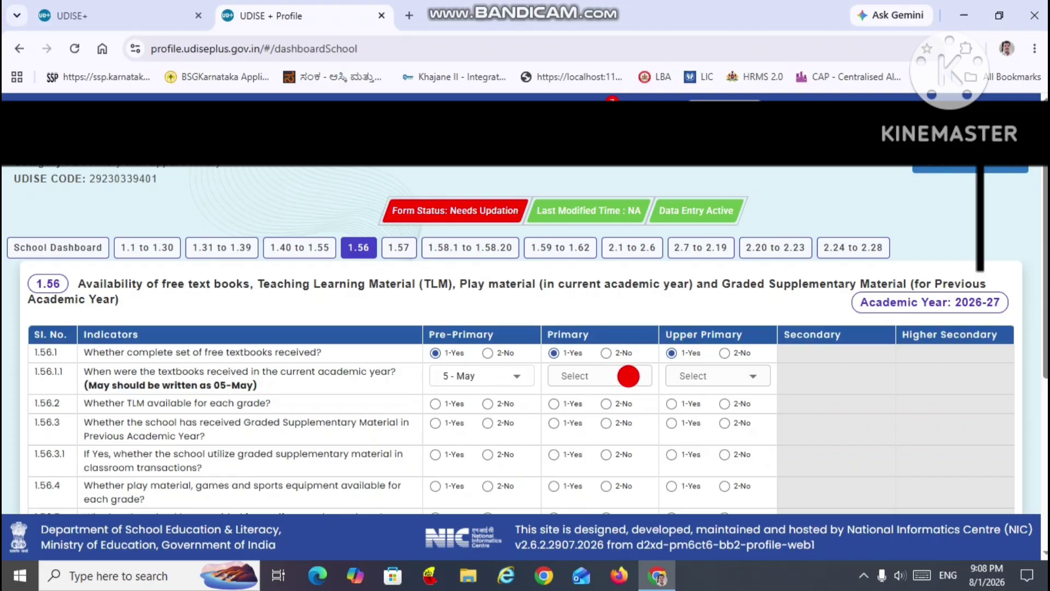
pyautogui.click(629, 376)
pyautogui.click(590, 511)
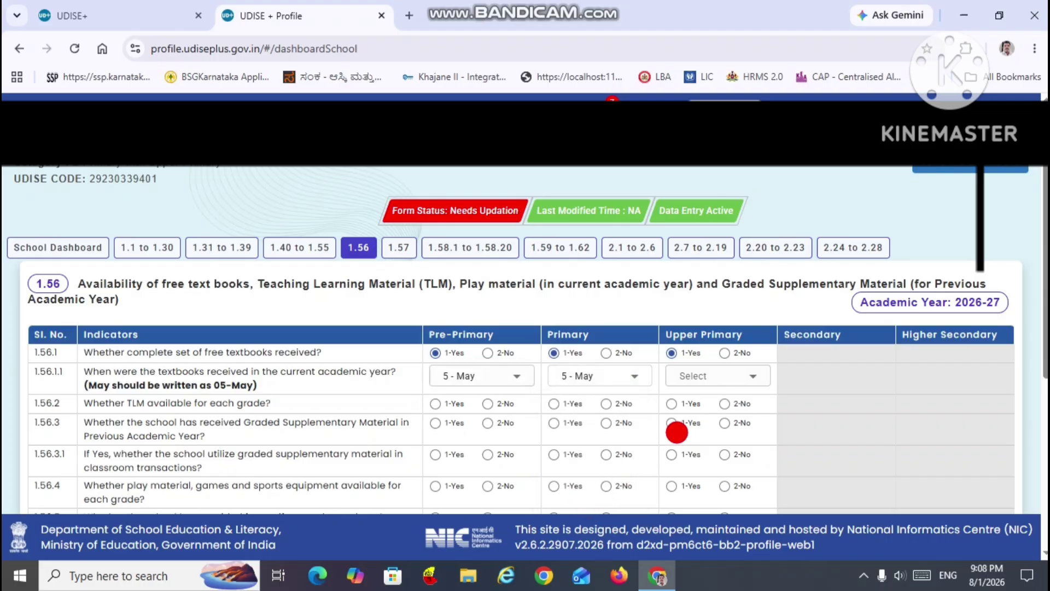
pyautogui.click(732, 377)
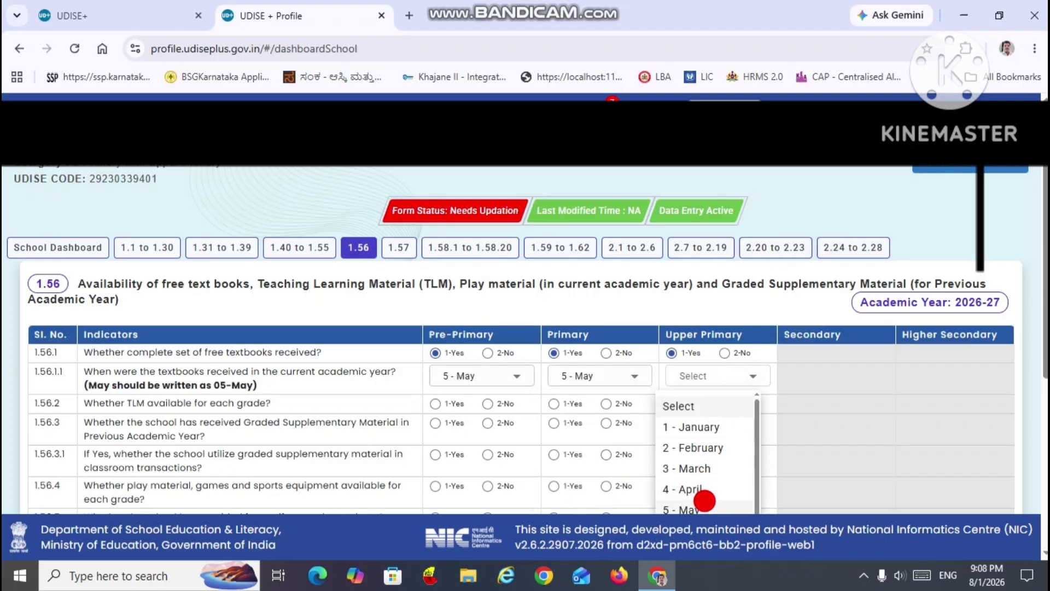
pyautogui.click(704, 501)
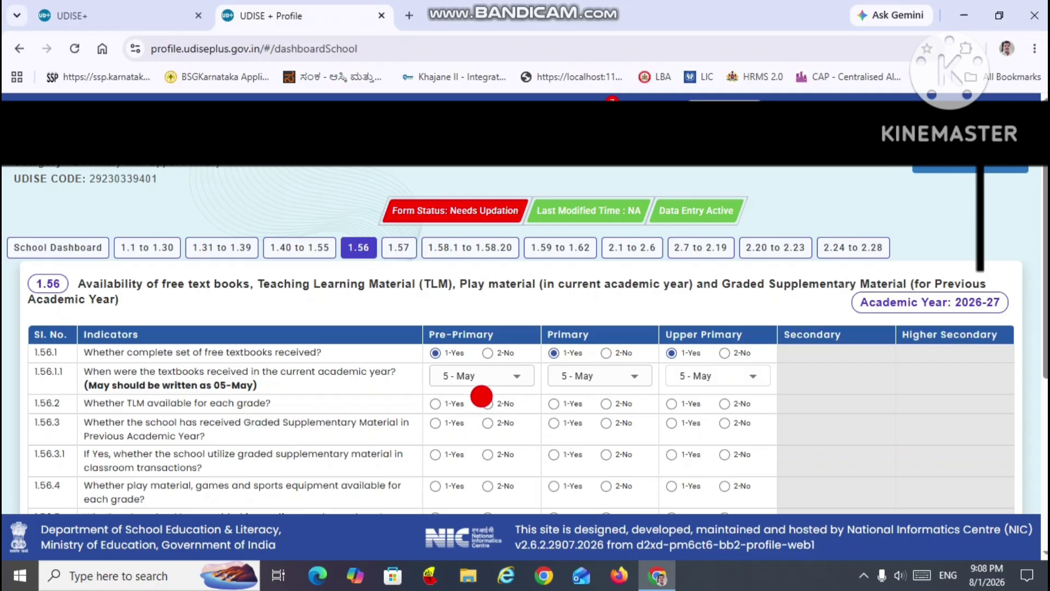
# - For Pre-Primary, Primary and Upper Primary, answer Yes to TLM availability (1.56.2) and No to Graded Supplementary Material received (1.56.3)
pyautogui.click(437, 405)
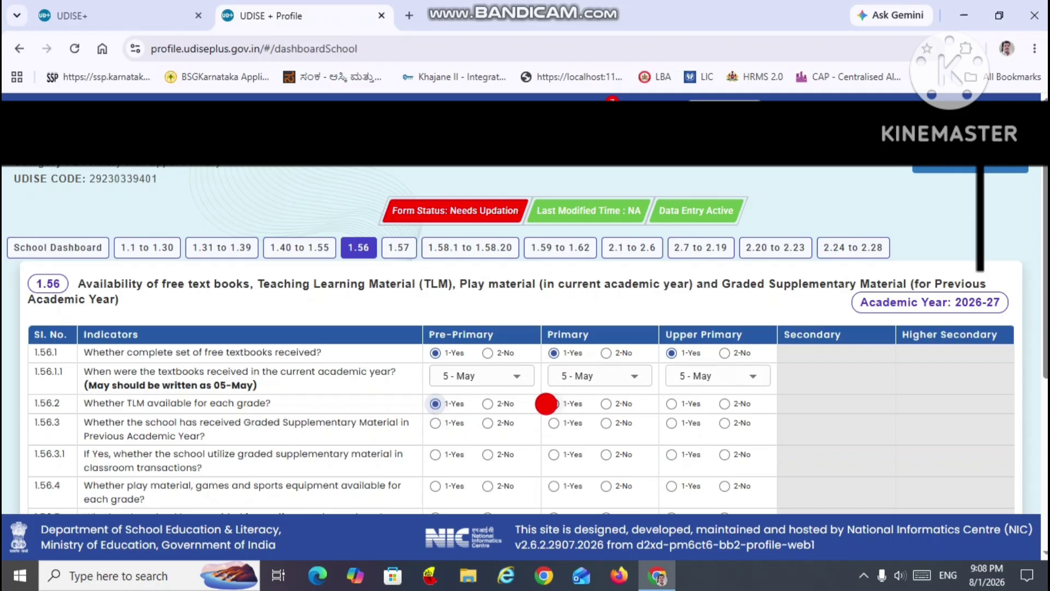
pyautogui.click(555, 405)
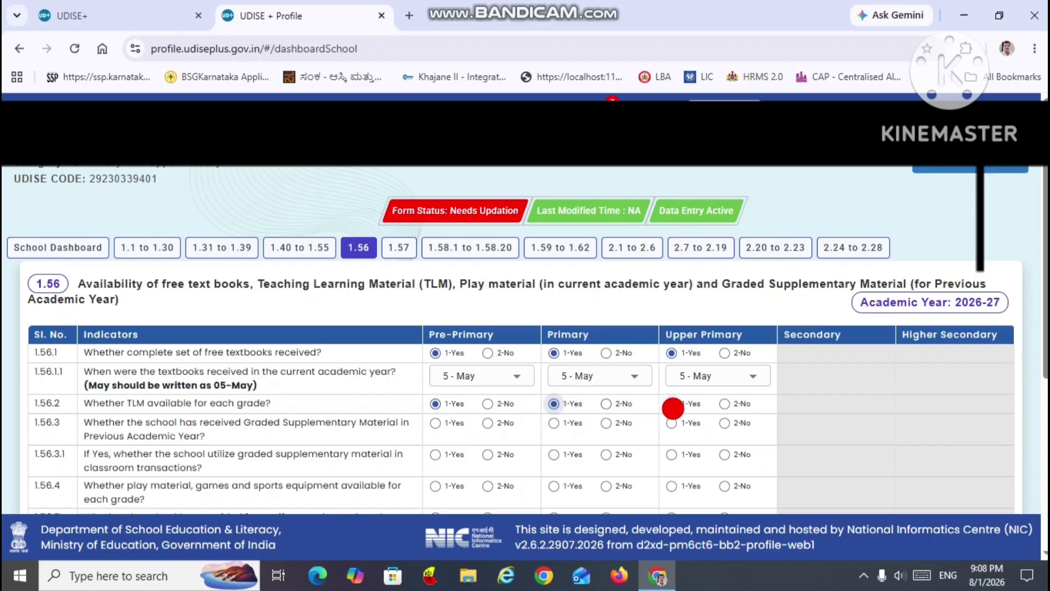
pyautogui.click(672, 405)
pyautogui.scroll(-3, 547, 424)
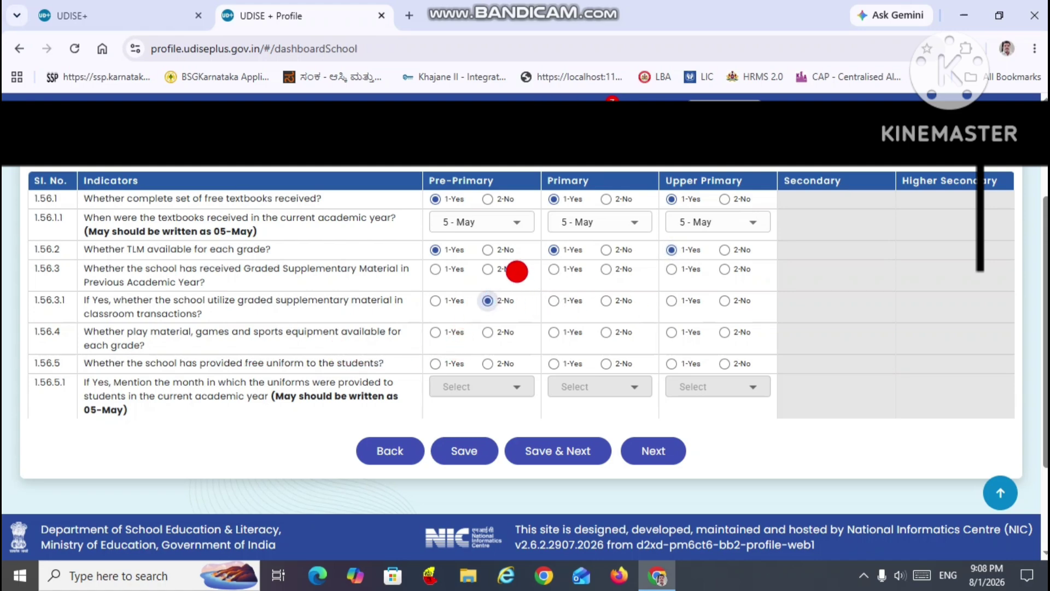
pyautogui.click(488, 269)
pyautogui.click(606, 268)
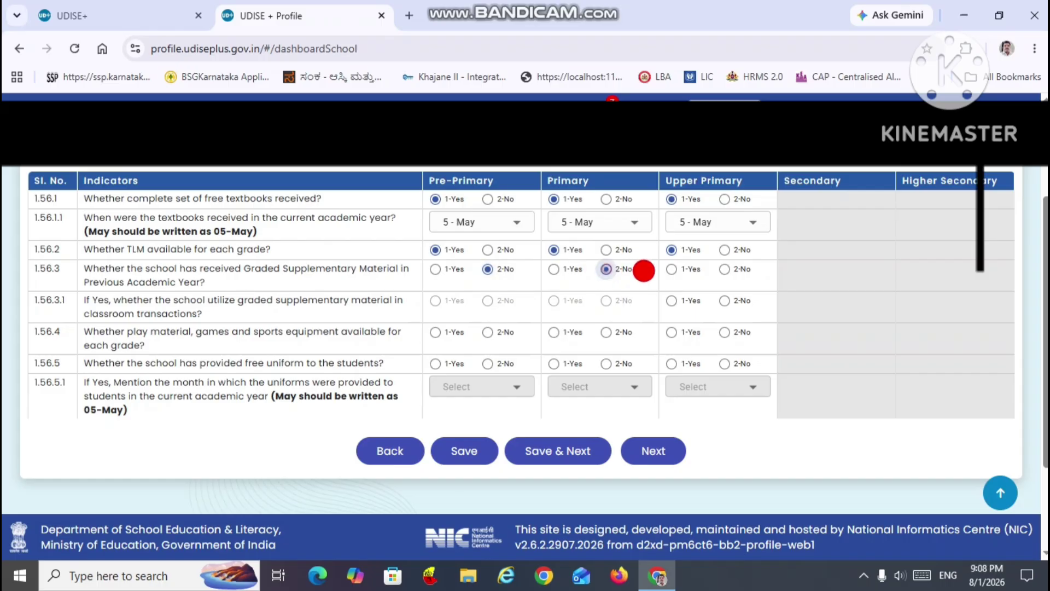
pyautogui.click(724, 270)
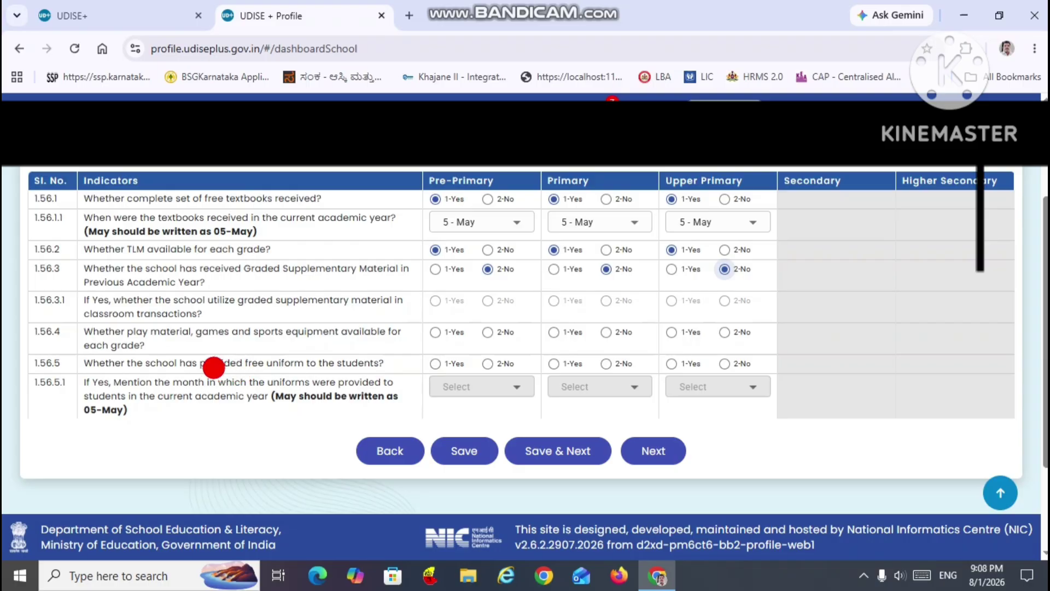
# - Answer Yes to play material and sports equipment (1.56.4) and to free uniforms (1.56.5) for Pre-Primary, Primary and Upper Primary
pyautogui.click(435, 332)
pyautogui.click(553, 332)
pyautogui.click(671, 332)
pyautogui.click(435, 363)
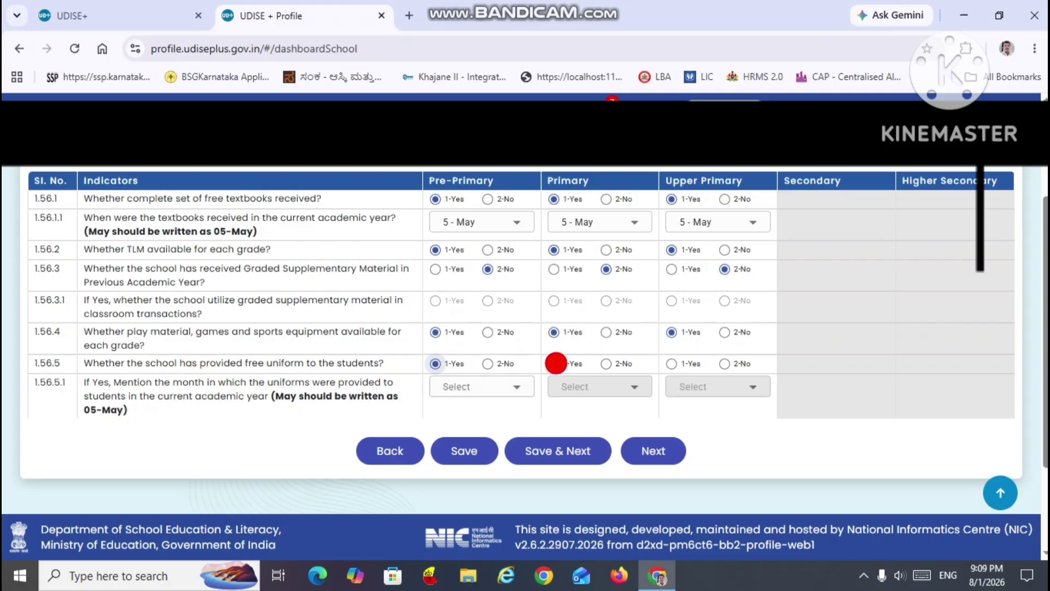
pyautogui.click(554, 363)
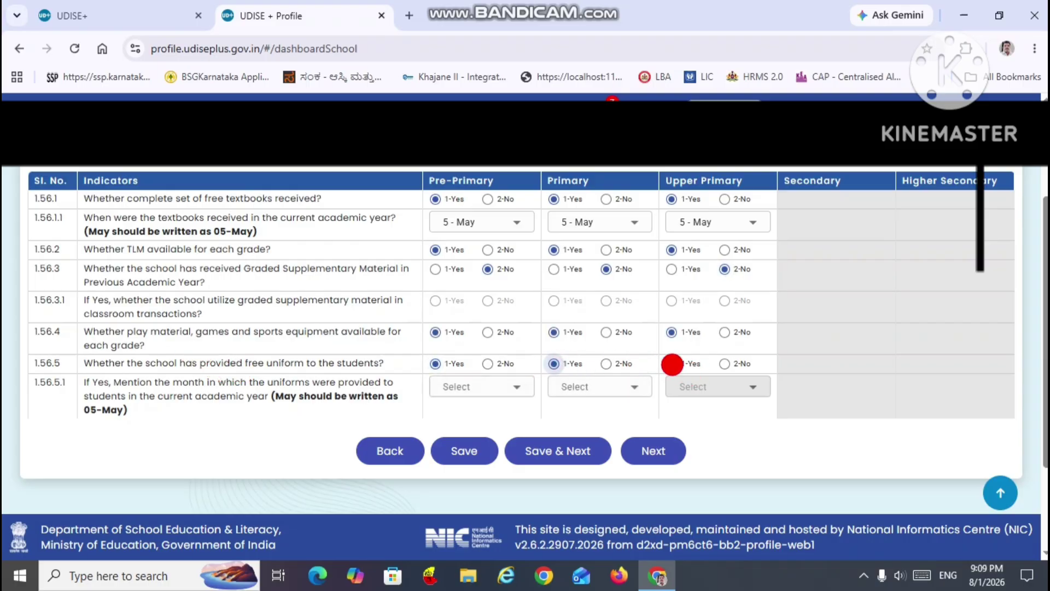
pyautogui.click(672, 364)
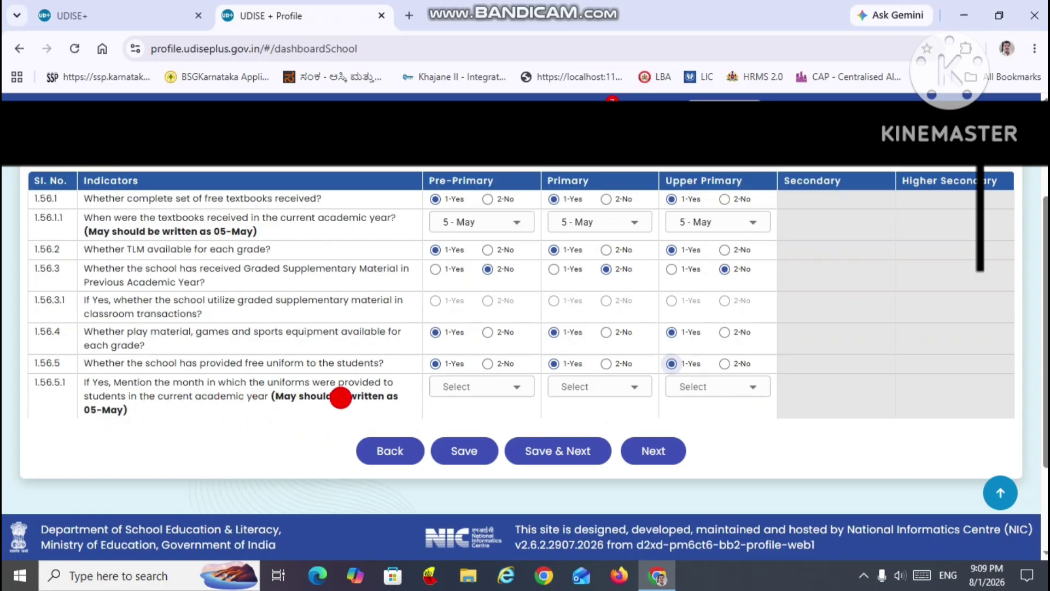
# - Set the month uniforms were provided (1.56.5.1) to 5 - May for Pre-Primary and 6 - June for Primary
pyautogui.click(516, 380)
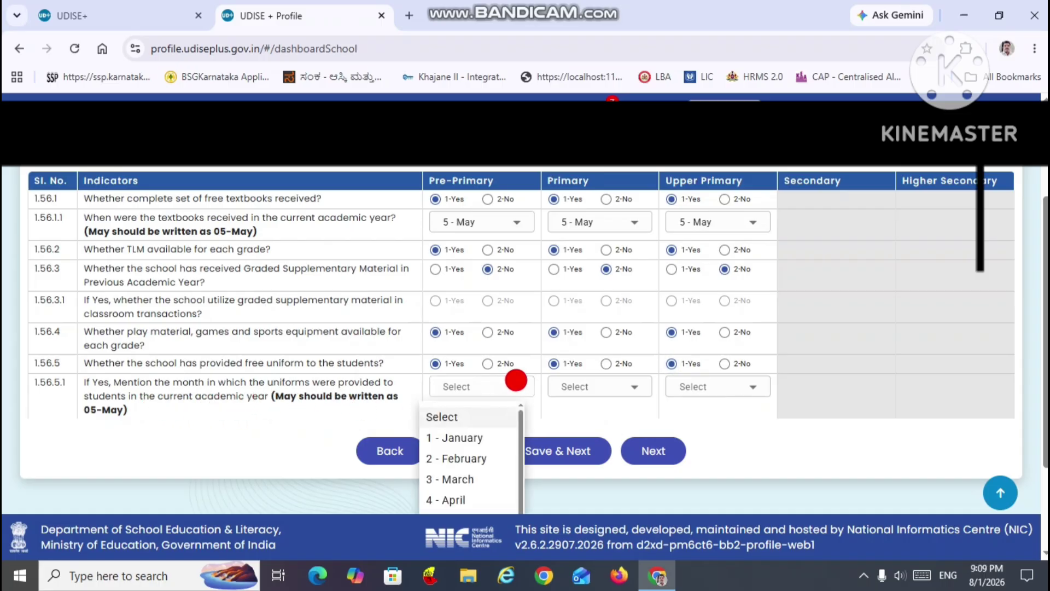
pyautogui.scroll(-1, 486, 477)
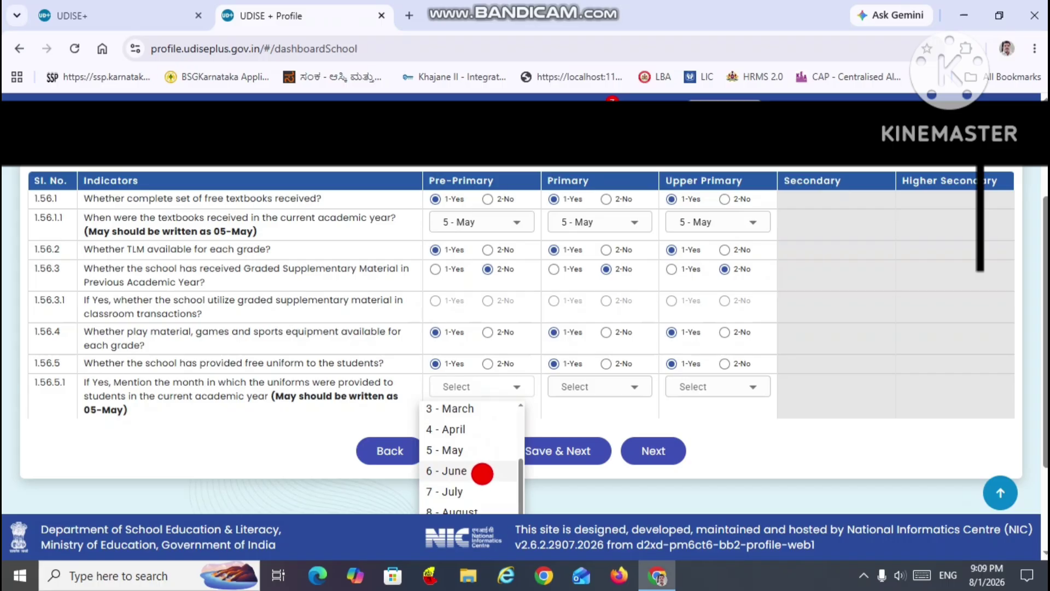
pyautogui.click(474, 451)
pyautogui.click(623, 383)
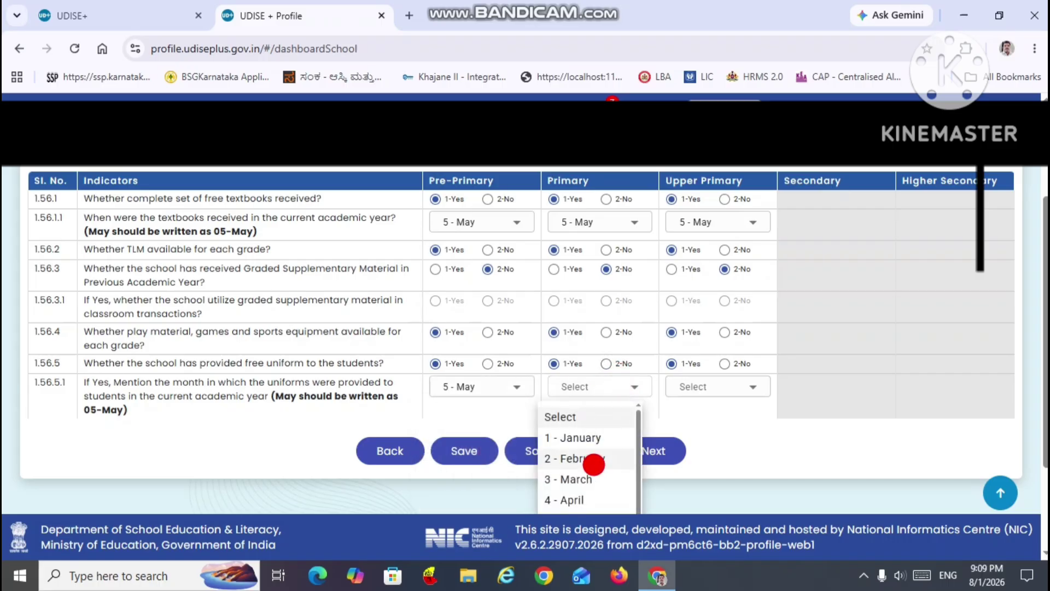
pyautogui.scroll(-1, 586, 492)
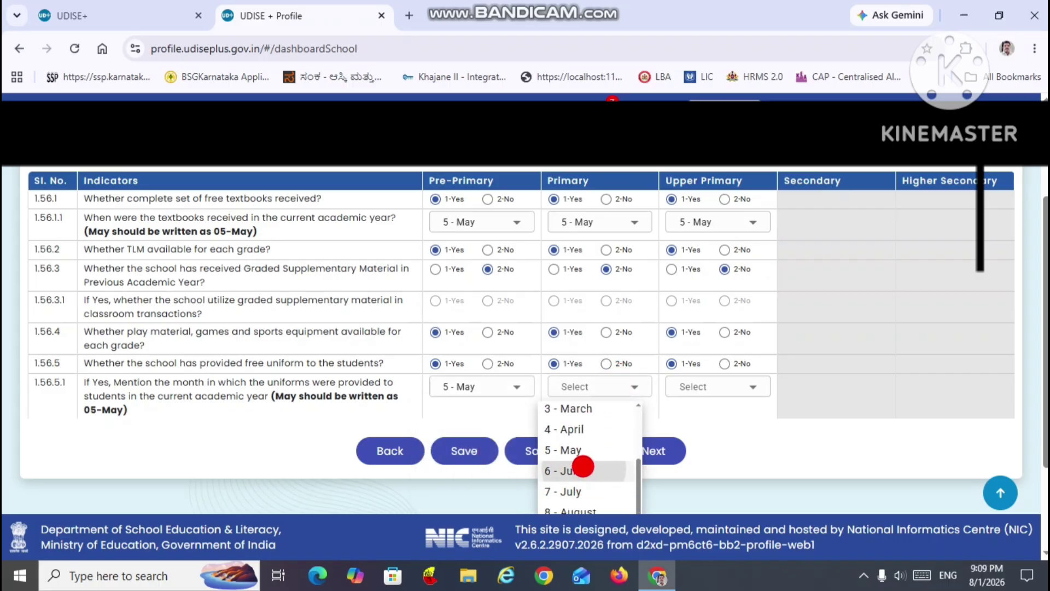
pyautogui.click(581, 471)
# - Set the Upper Primary uniform month to 5 - May and save form 1.56, continuing to 1.57
pyautogui.click(746, 385)
pyautogui.scroll(-1, 721, 502)
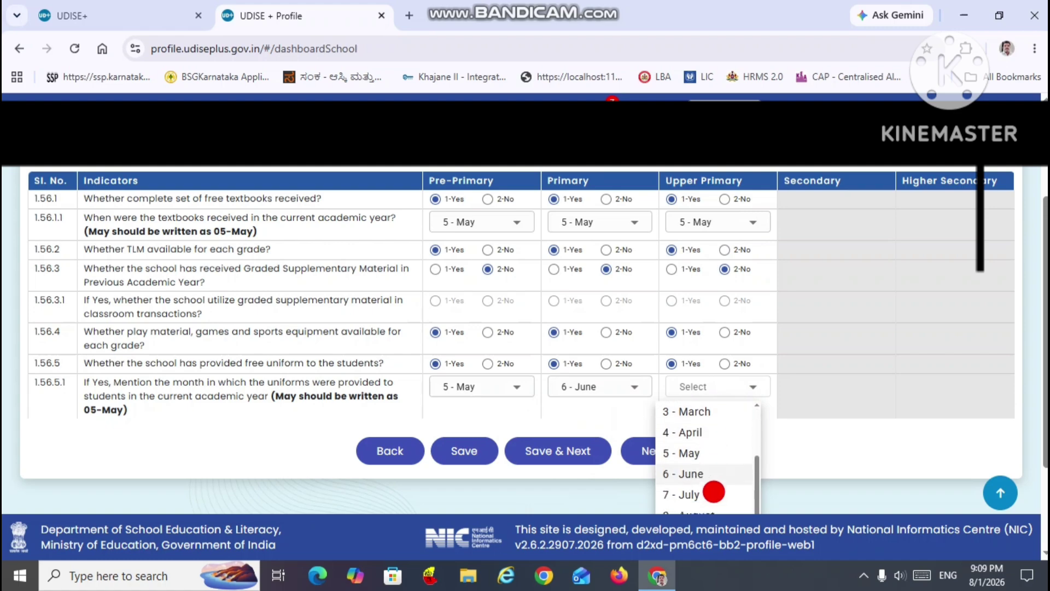
pyautogui.click(718, 466)
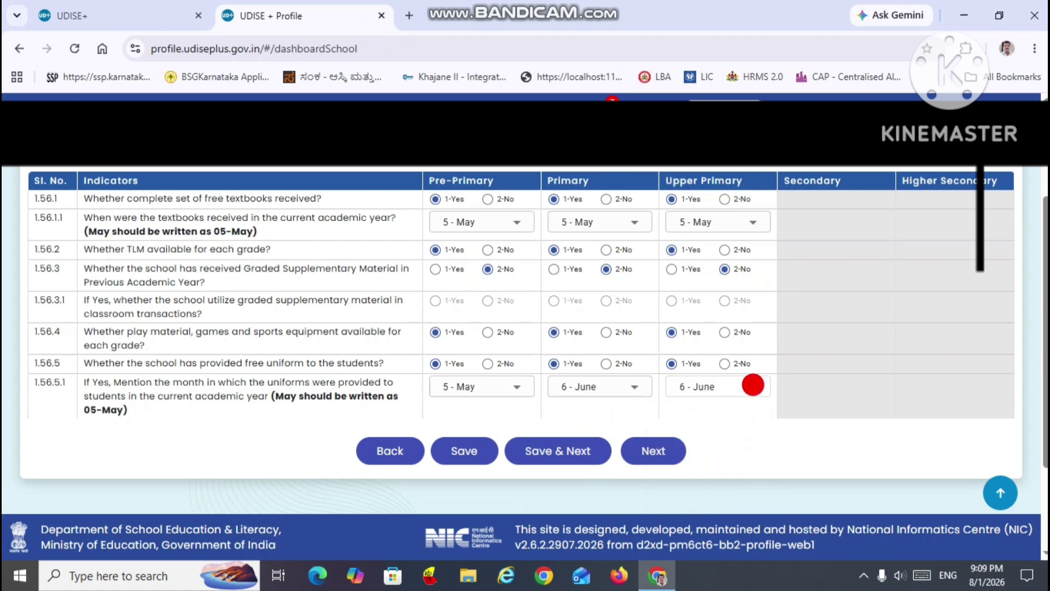
pyautogui.click(753, 385)
pyautogui.scroll(-2, 720, 494)
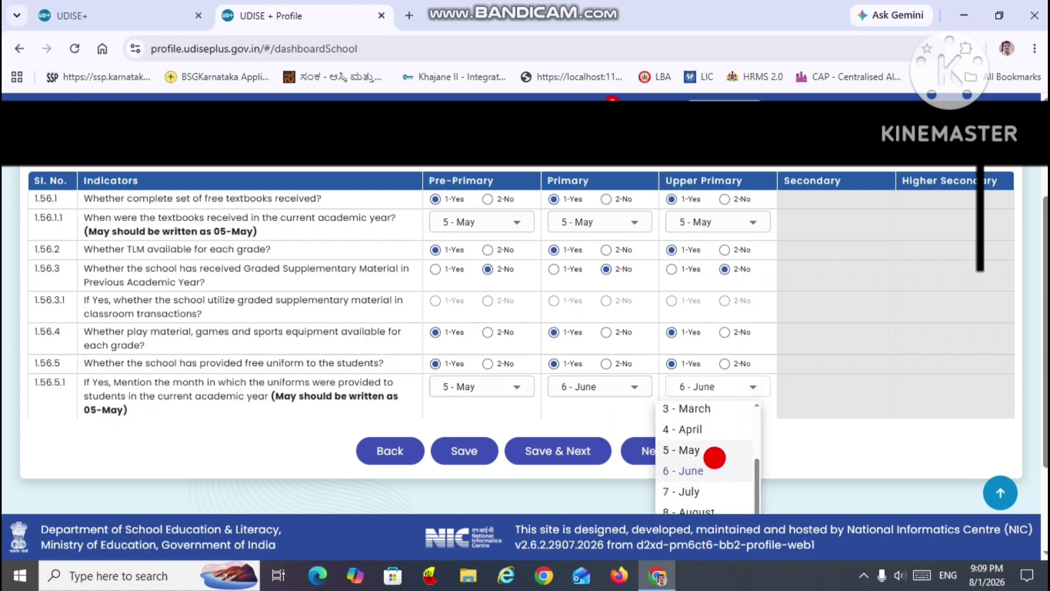
pyautogui.click(720, 448)
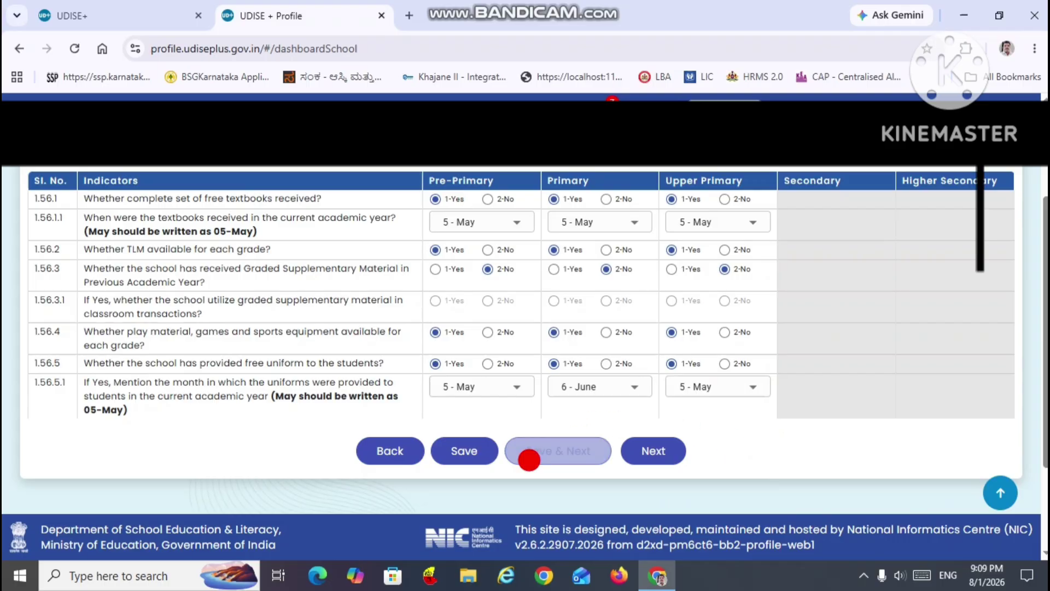
pyautogui.click(511, 452)
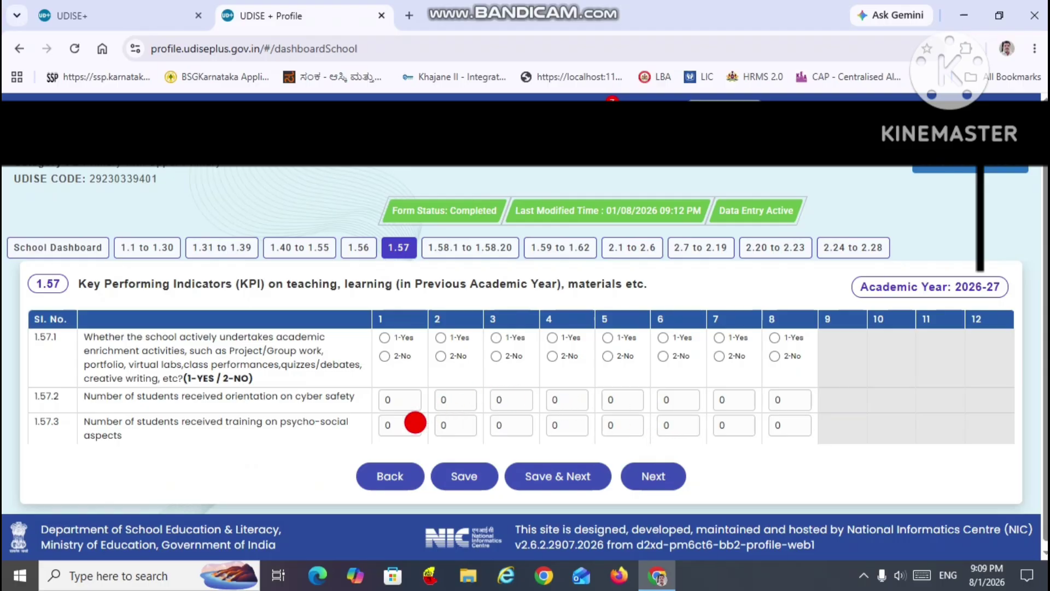
# - Save form 1.57 and continue to the School Safety and Other Parameters questions in 1.58
pyautogui.click(549, 469)
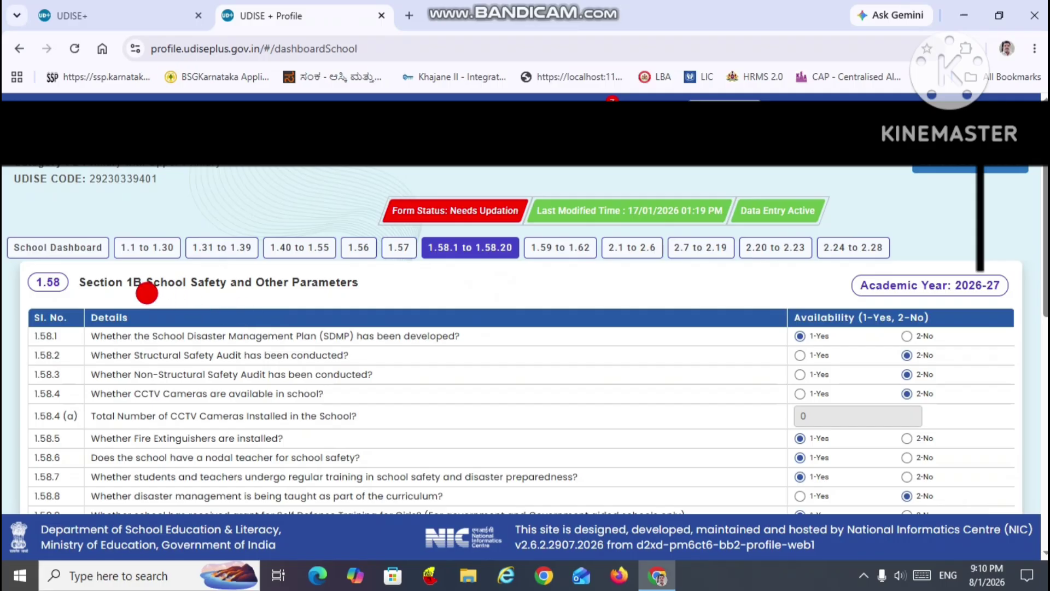
pyautogui.scroll(-8, 160, 303)
pyautogui.scroll(8, 160, 300)
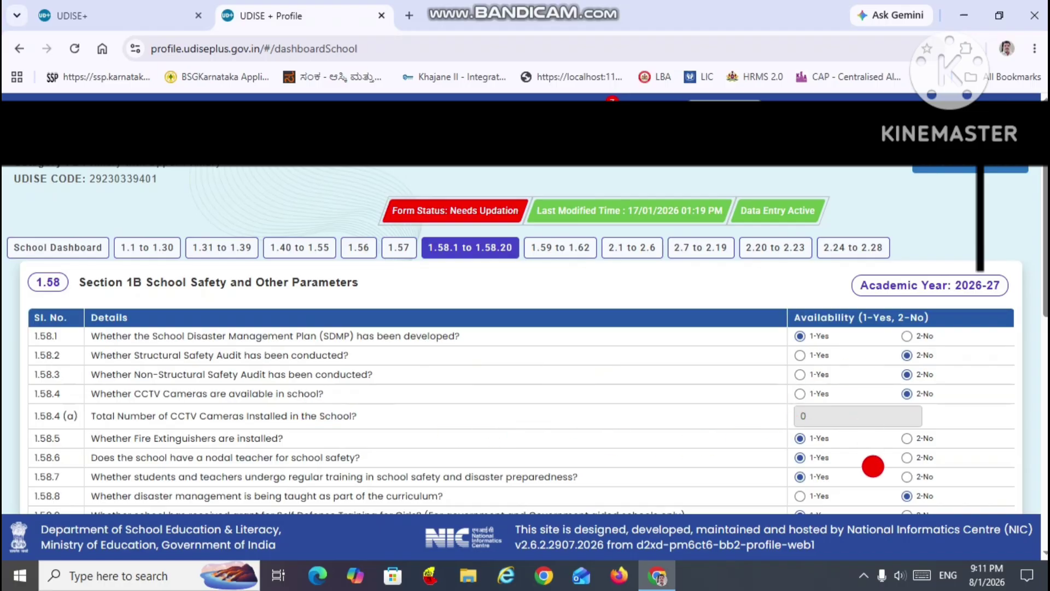
# - Mark both student attendance (1.58.15) and teacher attendance (1.58.16) as captured by Attendance Register and Electronically
pyautogui.scroll(-5, 250, 420)
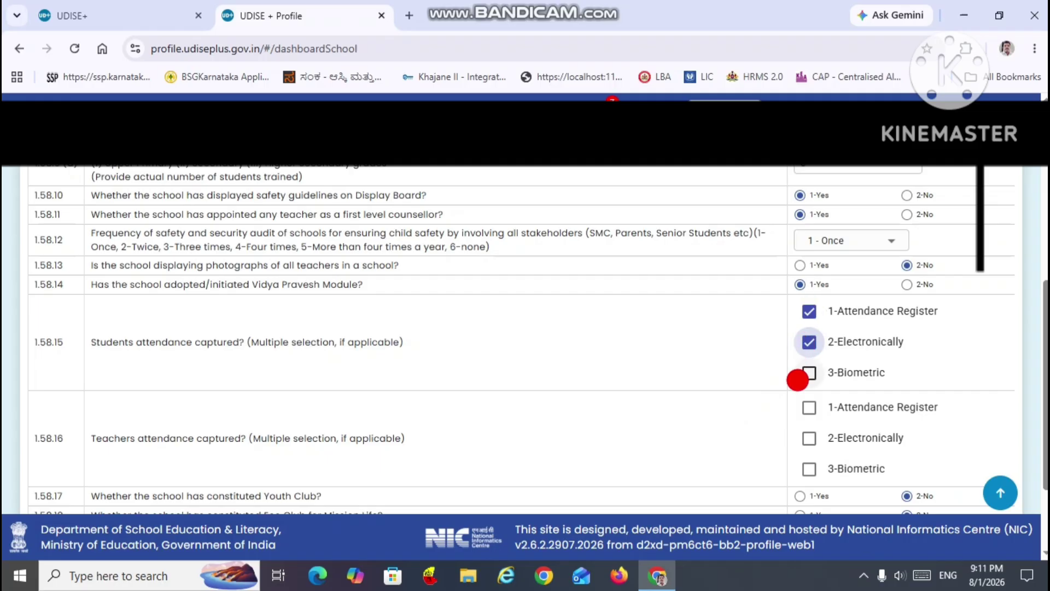
pyautogui.scroll(-1, 634, 372)
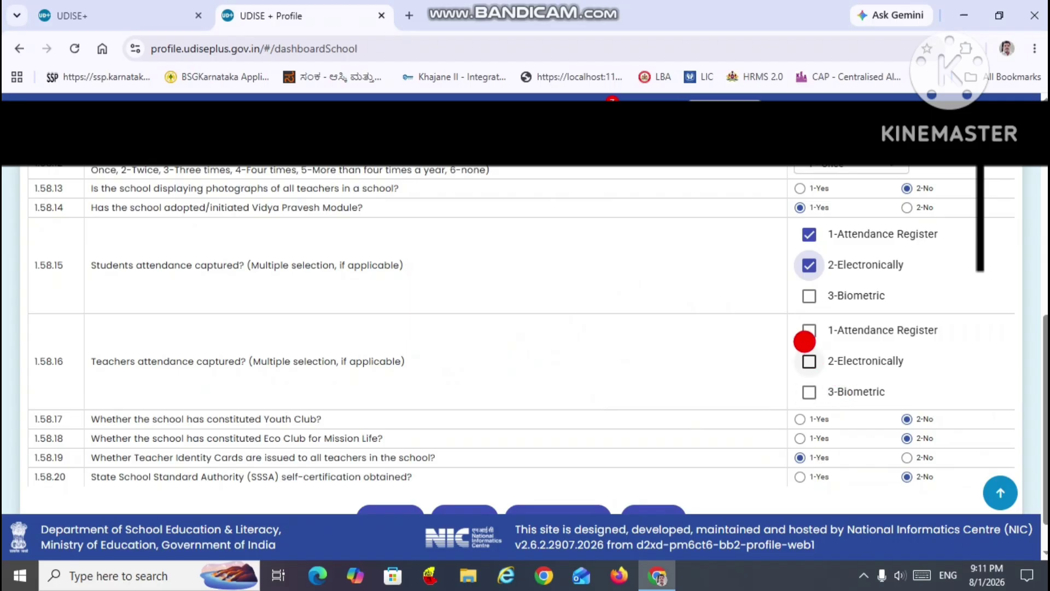
pyautogui.click(806, 332)
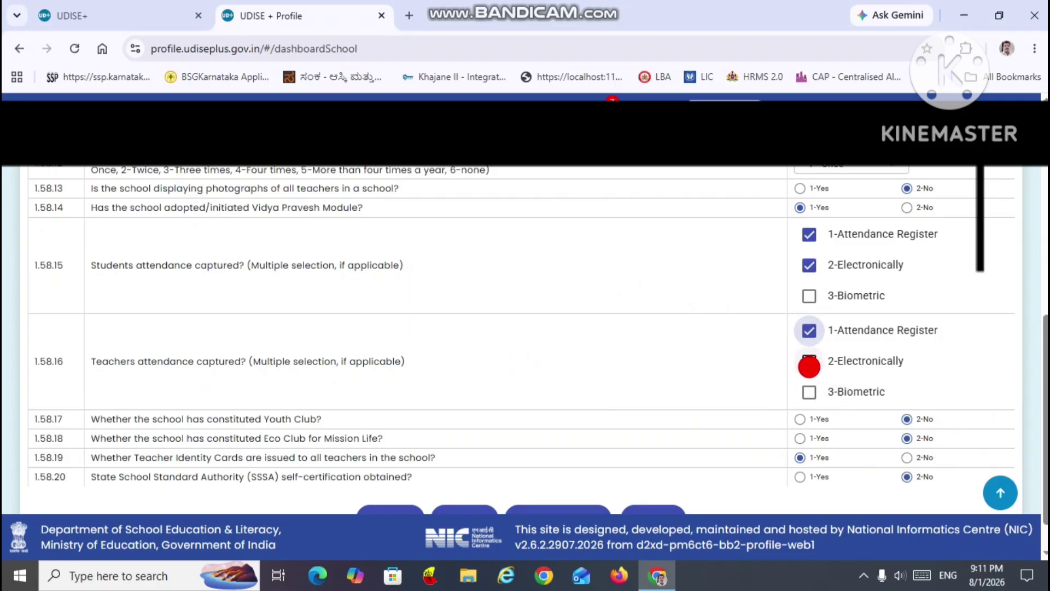
pyautogui.click(810, 363)
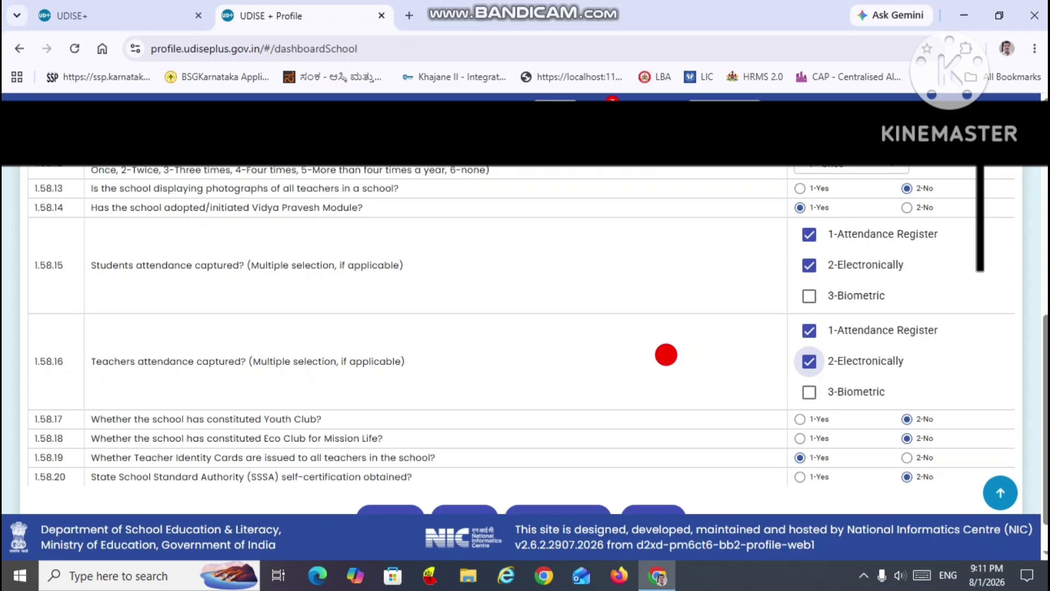
# - Answer Yes to Eco Club for Mission Life (1.58.18) and CCTV cameras (1.58.4), and save form 1.58, continuing to 1.59
pyautogui.scroll(-1, 552, 377)
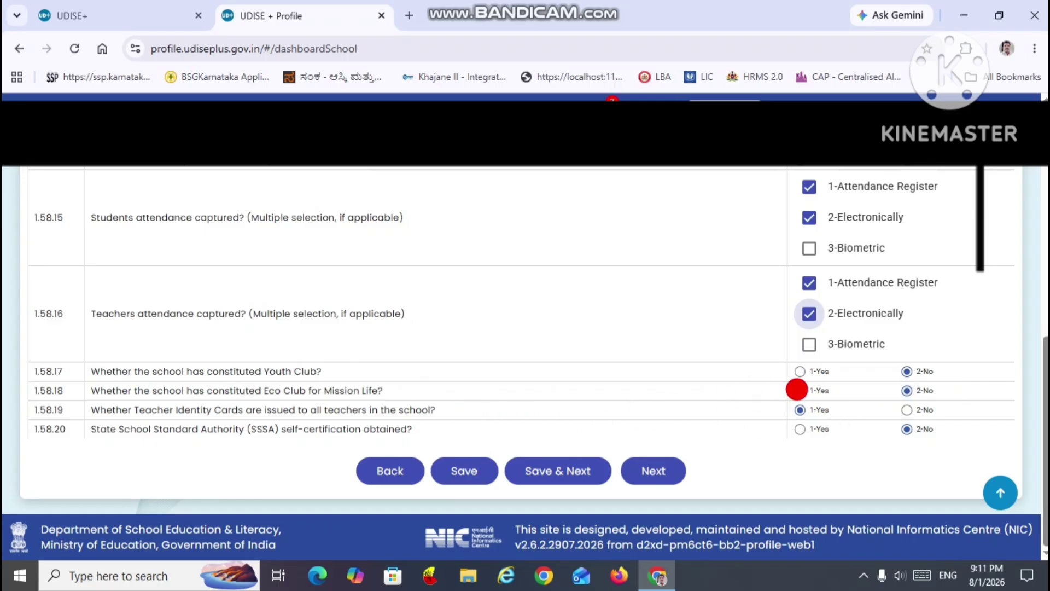
pyautogui.click(799, 390)
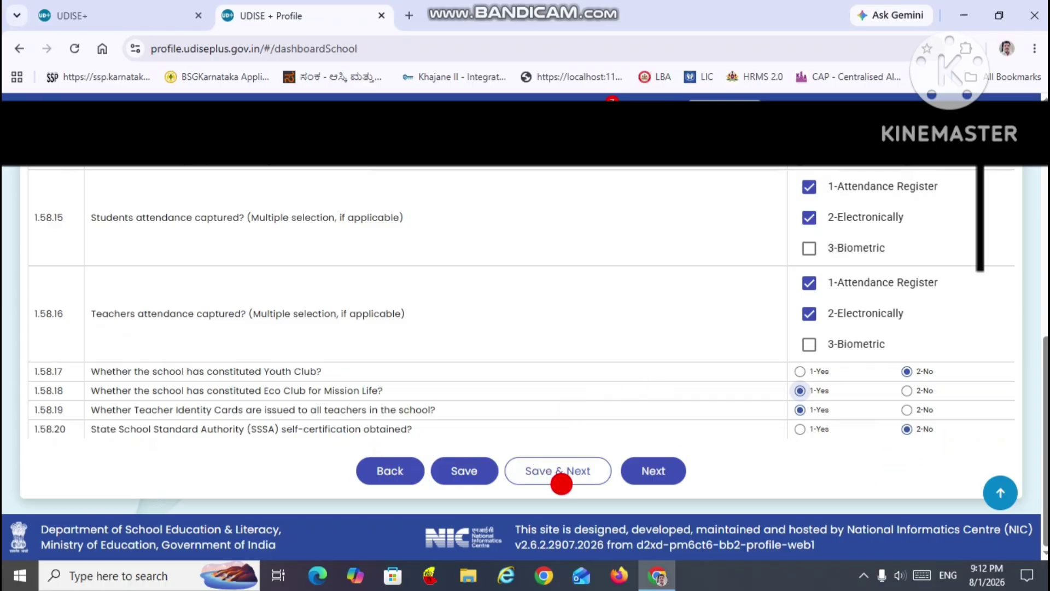
pyautogui.click(562, 483)
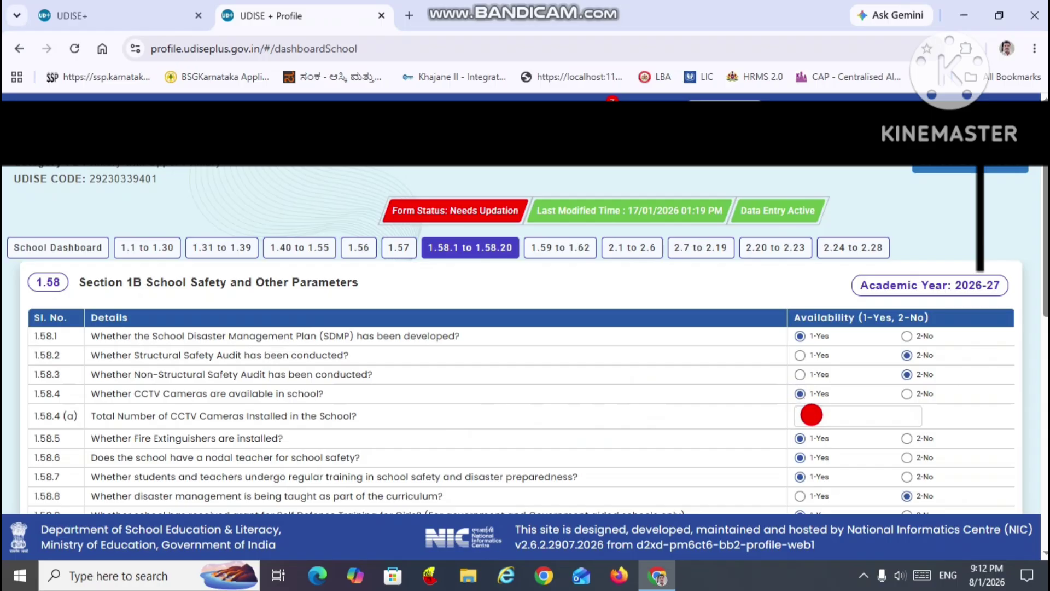
pyautogui.scroll(-8, 687, 363)
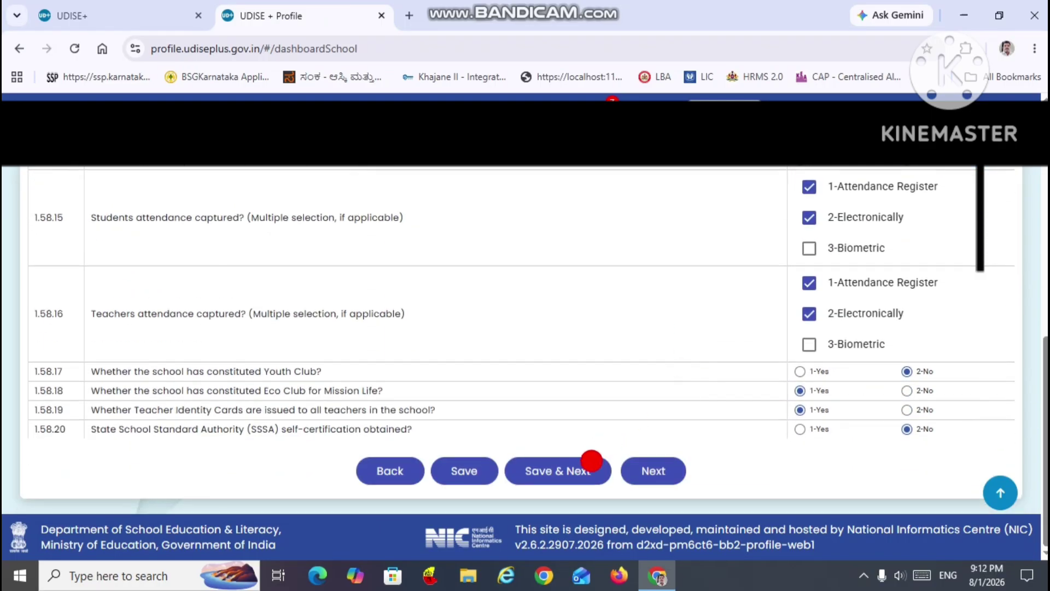
pyautogui.click(592, 461)
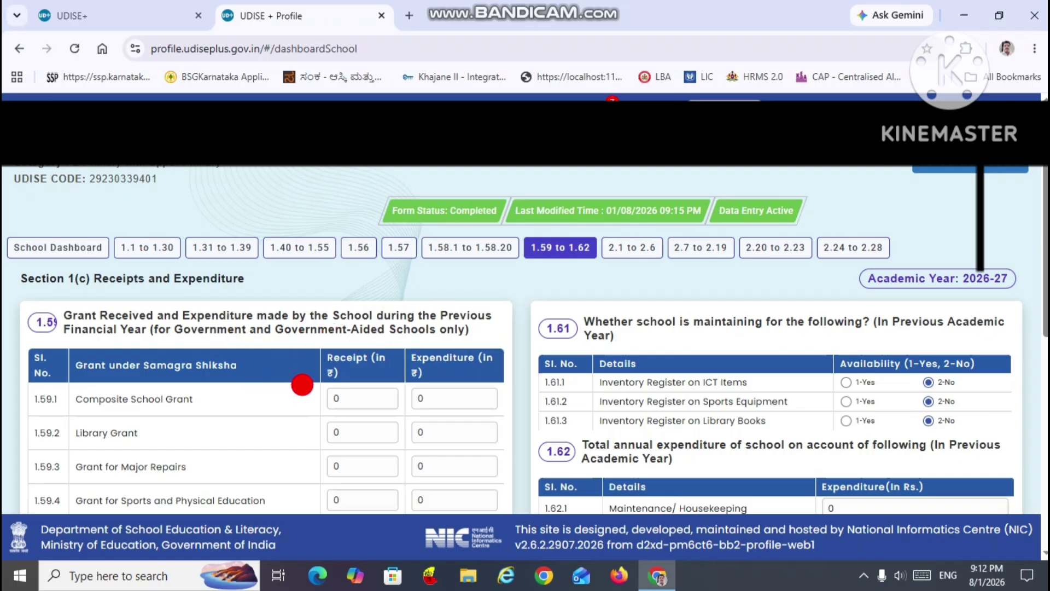
# - Review the grant receipts and expenditure, financial assistance, inventory registers and annual expenditure entries in 1.59 to 1.62
pyautogui.scroll(-3, 300, 383)
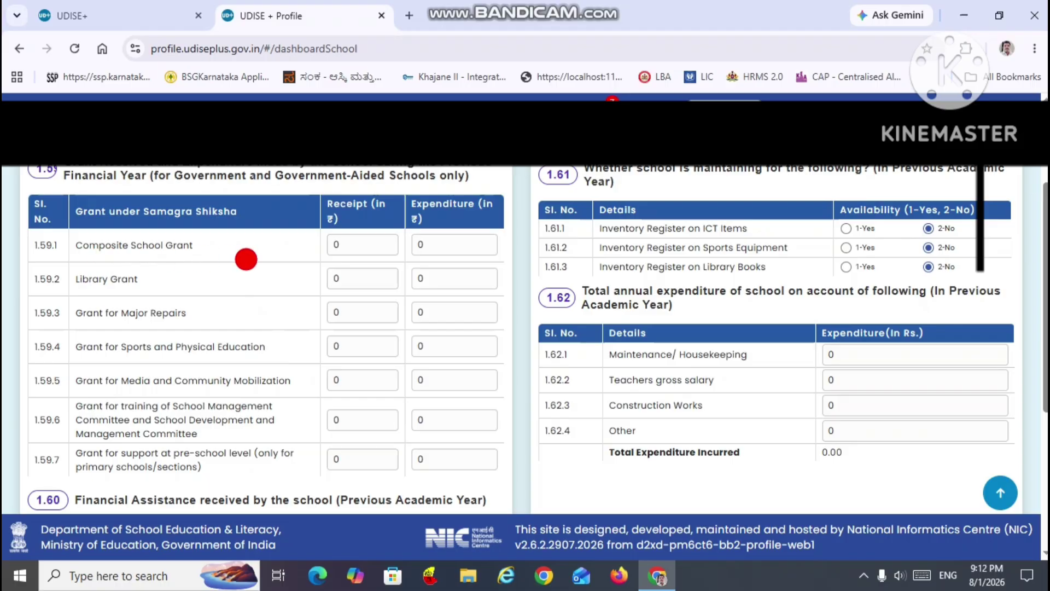
pyautogui.click(349, 246)
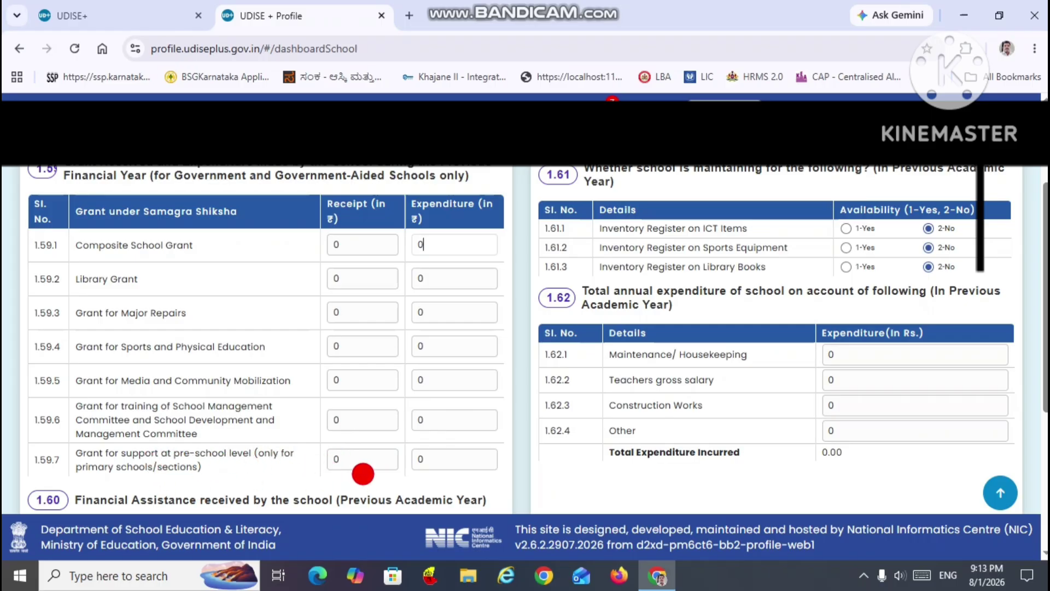
pyautogui.scroll(-3, 347, 357)
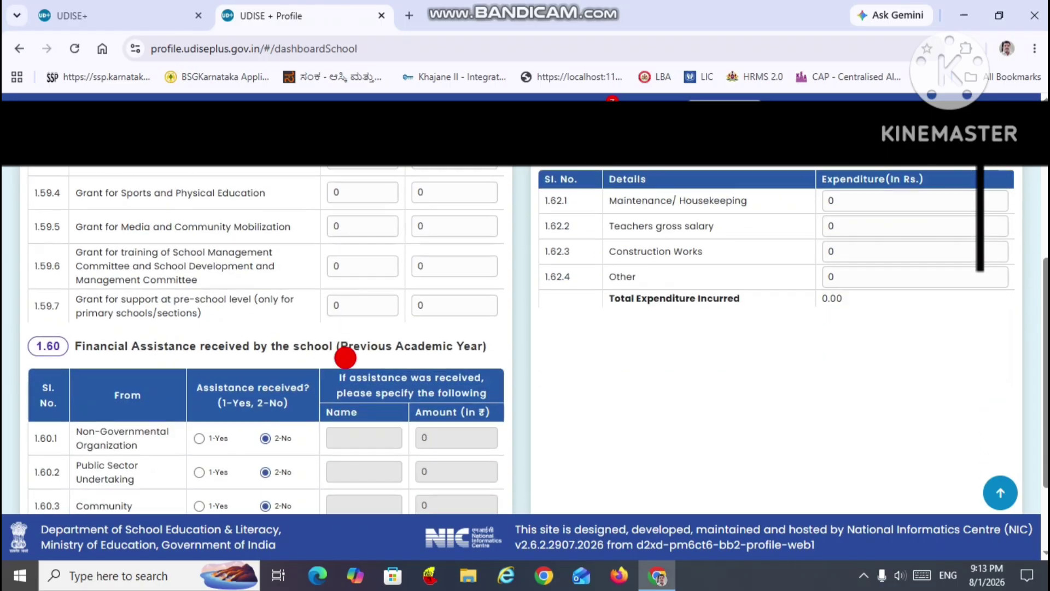
pyautogui.scroll(3, 349, 286)
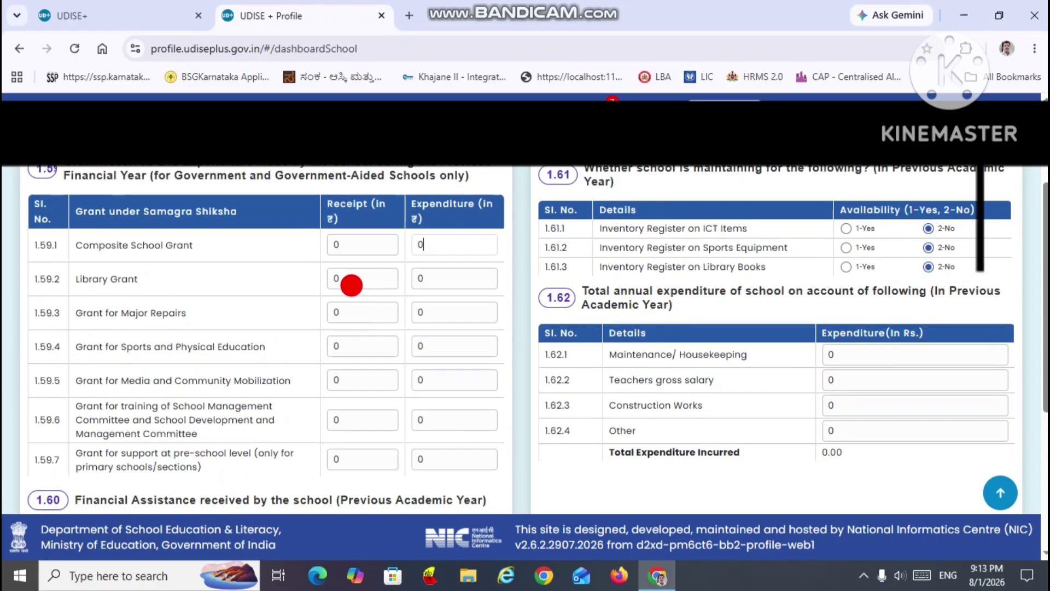
pyautogui.scroll(-4, 418, 325)
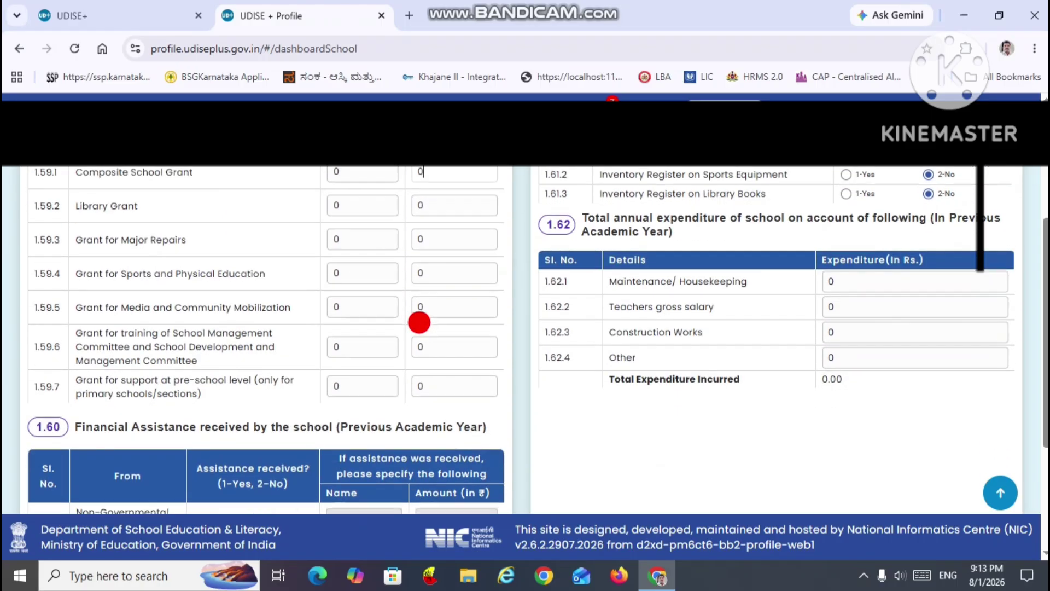
pyautogui.scroll(-1, 419, 325)
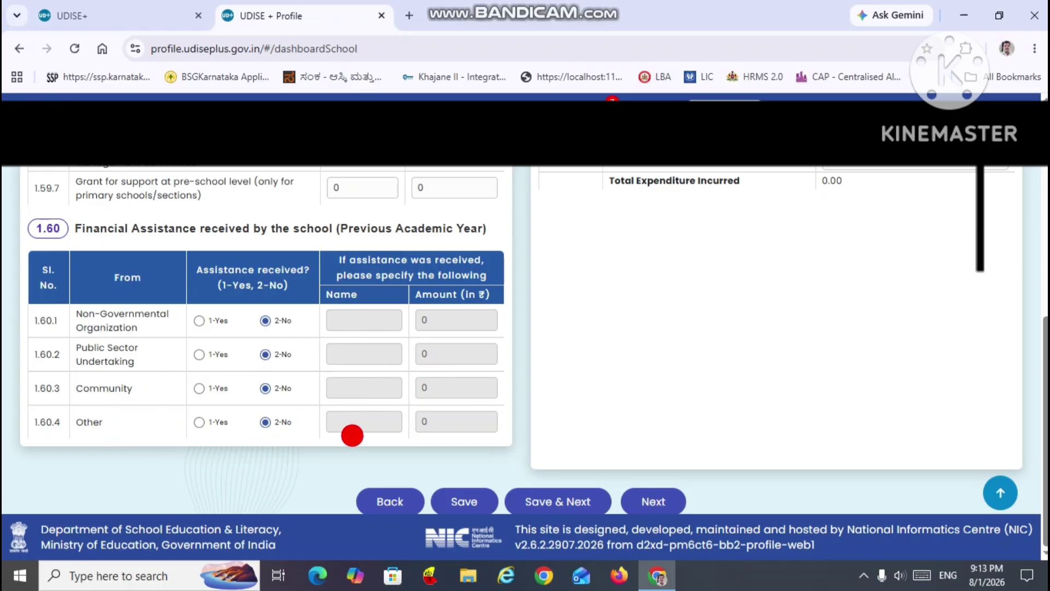
pyautogui.scroll(5, 395, 406)
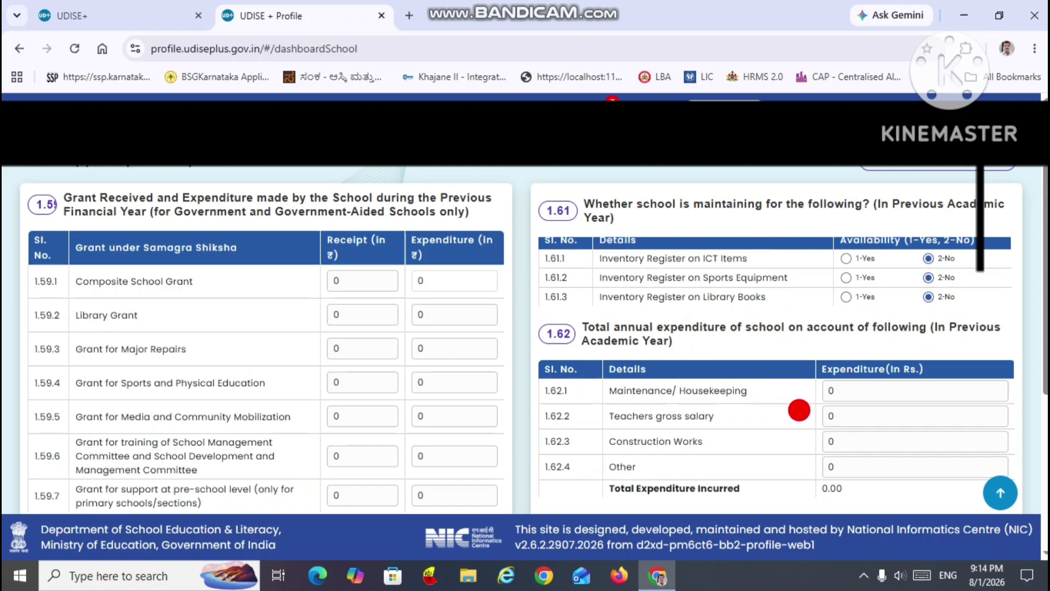
pyautogui.scroll(-3, 797, 410)
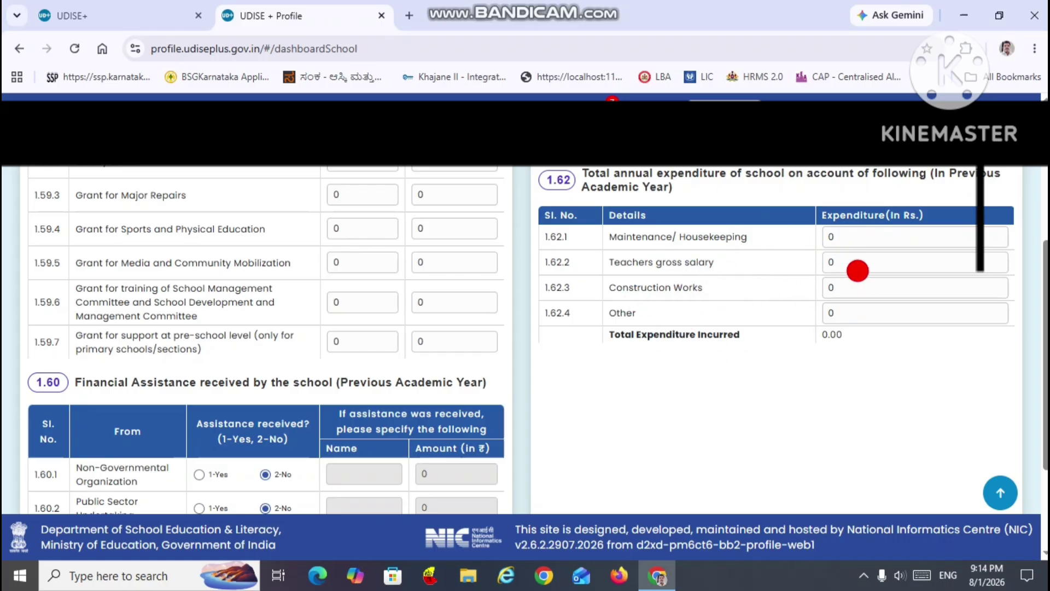
pyautogui.scroll(4, 816, 328)
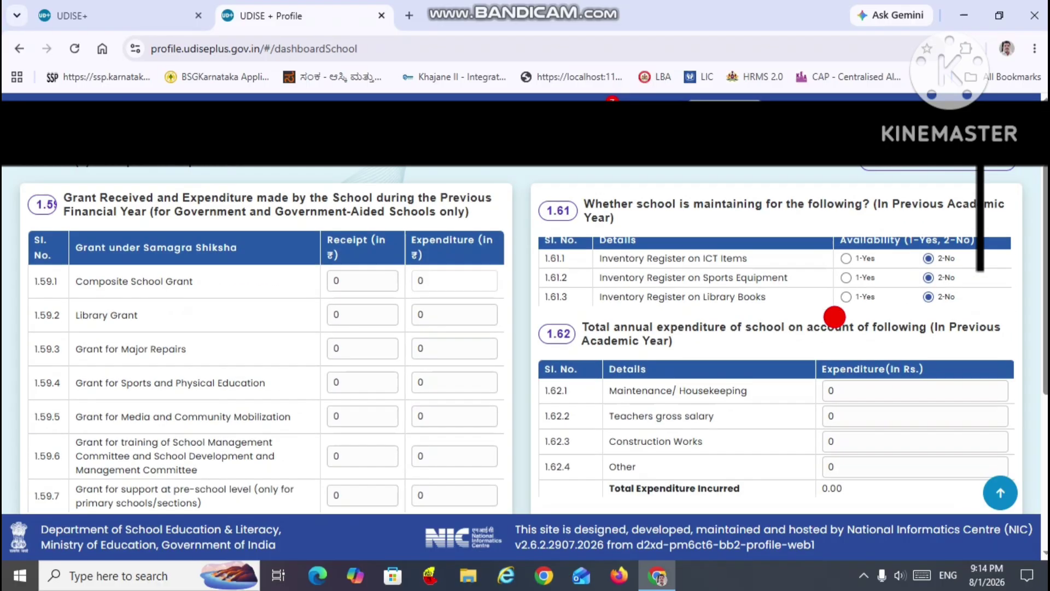
# - Save the Receipts and Expenditure form (1.59 to 1.62) and open section 2.1 to 2.6, Physical Facilities
pyautogui.scroll(-7, 826, 323)
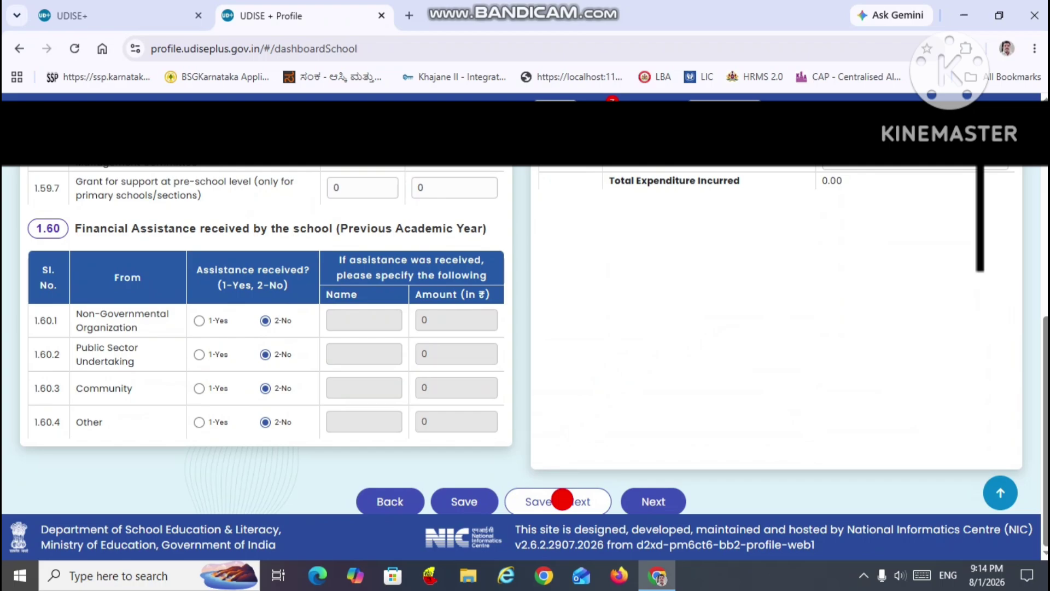
pyautogui.click(562, 499)
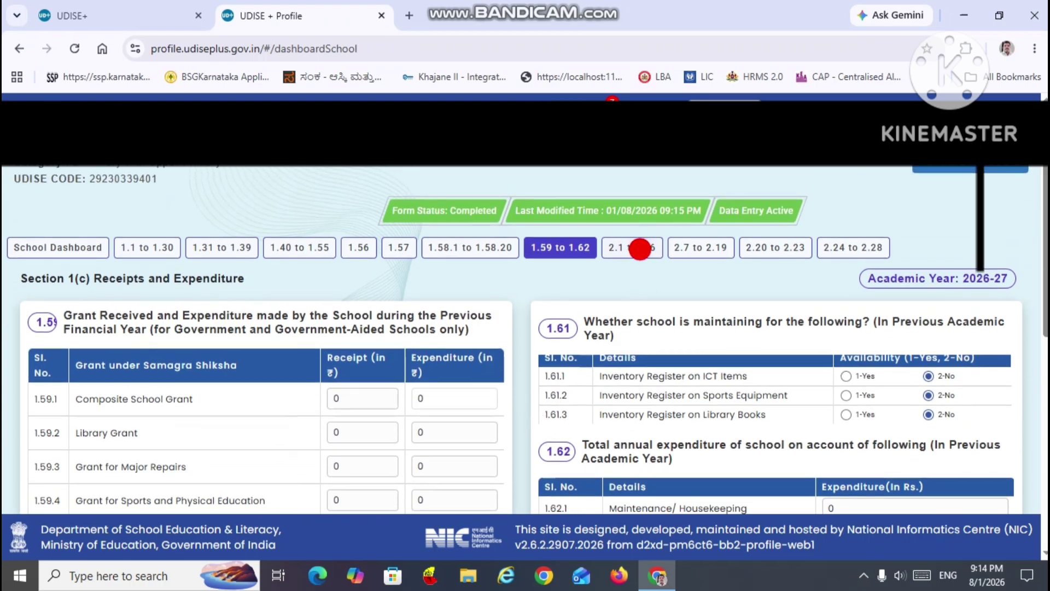
pyautogui.click(640, 249)
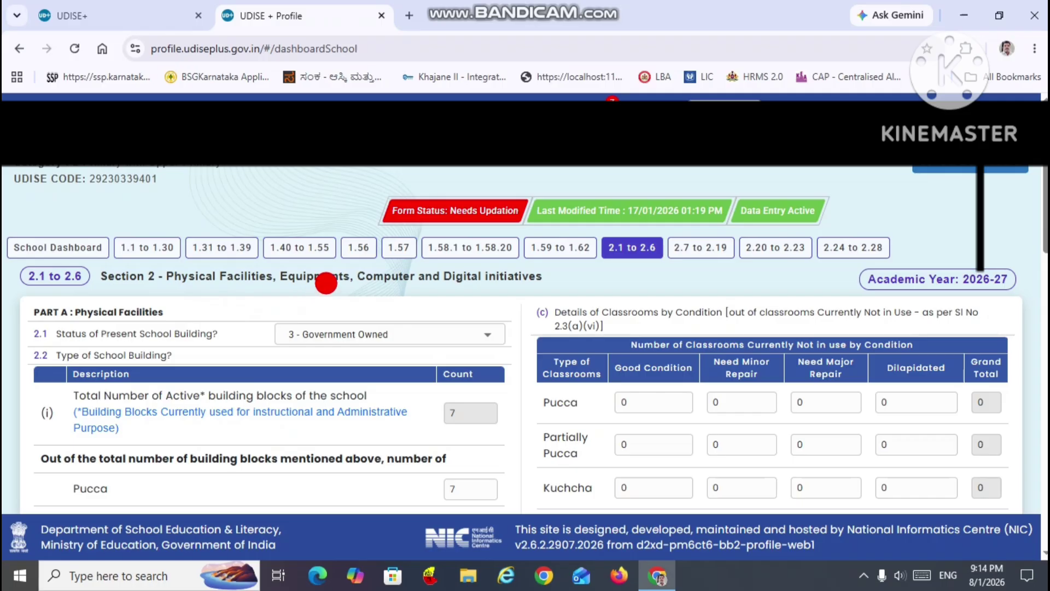
# - Review the school building status options, building block and storey counts, and classroom numbers and conditions in 2.1 to 2.3
pyautogui.click(490, 336)
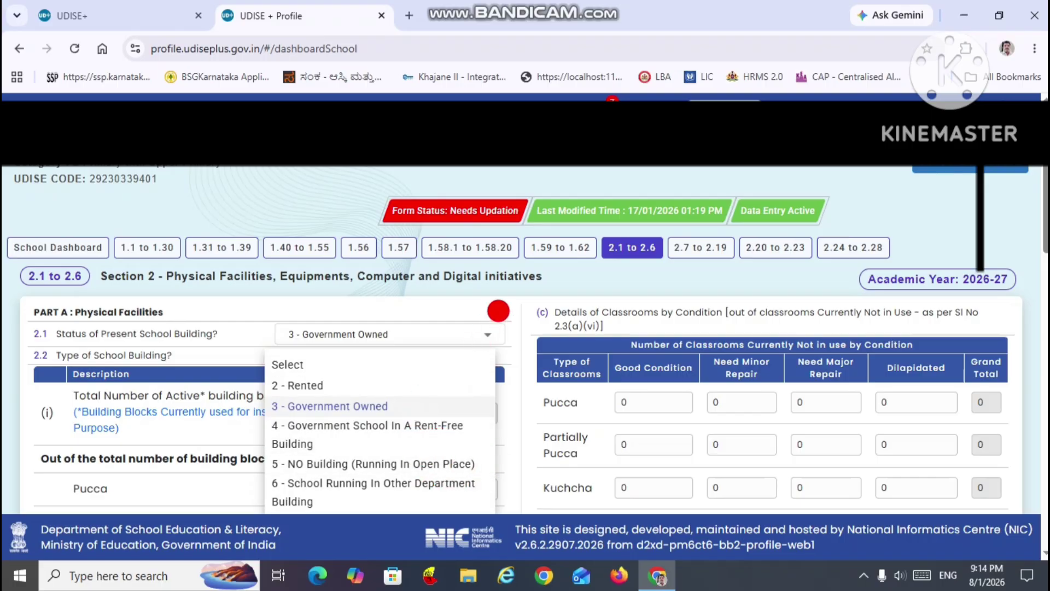
pyautogui.click(500, 308)
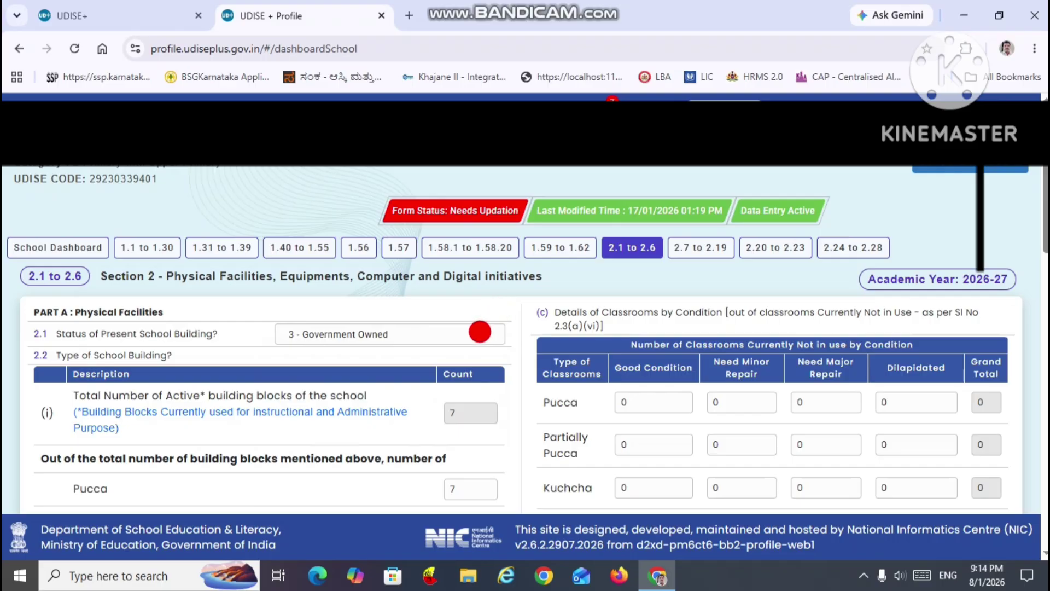
pyautogui.scroll(-1, 418, 342)
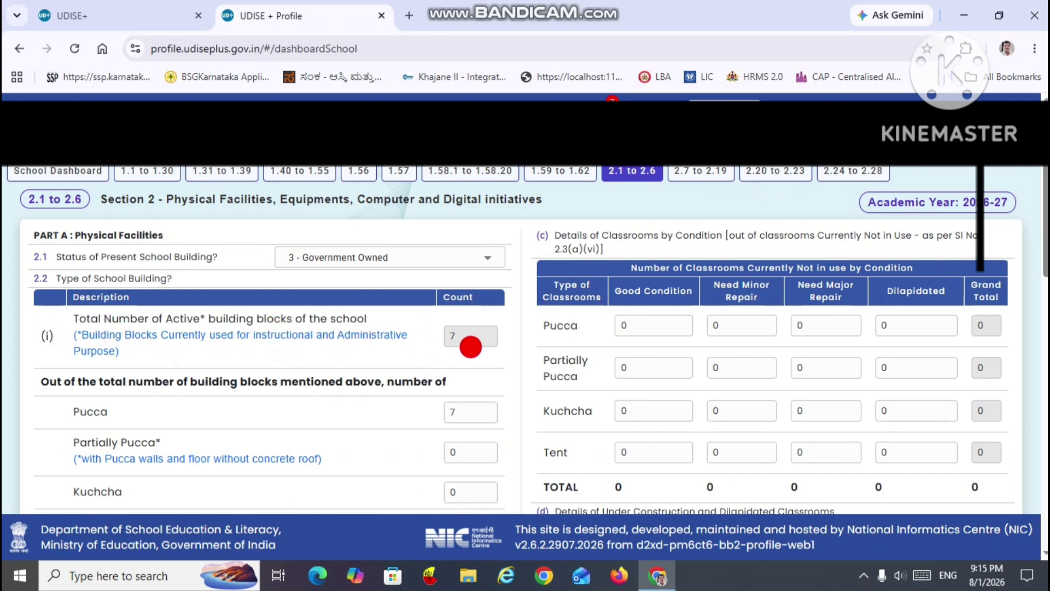
pyautogui.scroll(-1, 469, 344)
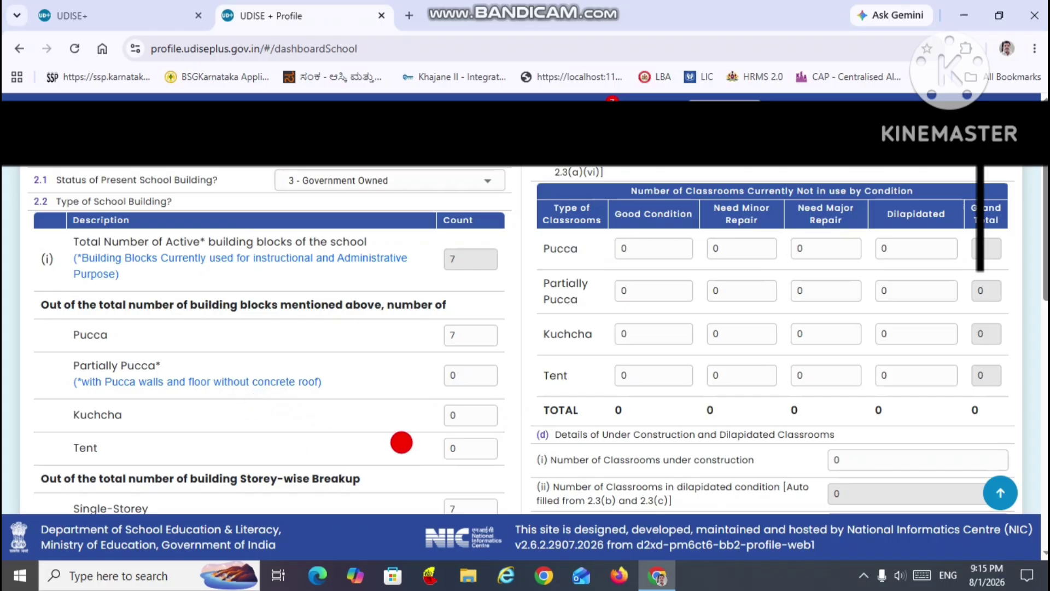
pyautogui.scroll(-3, 449, 372)
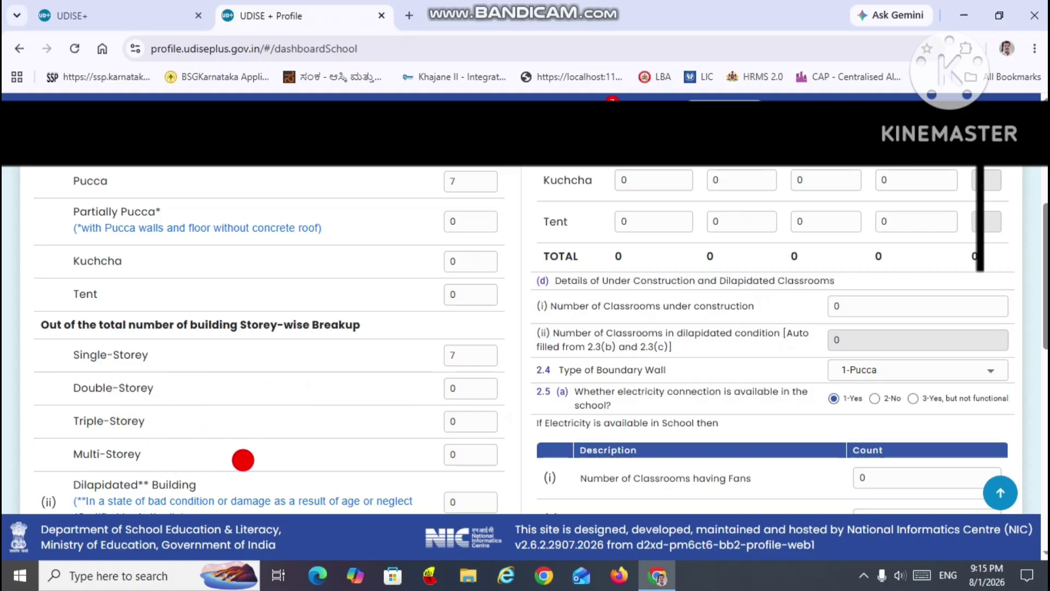
pyautogui.scroll(-1, 353, 428)
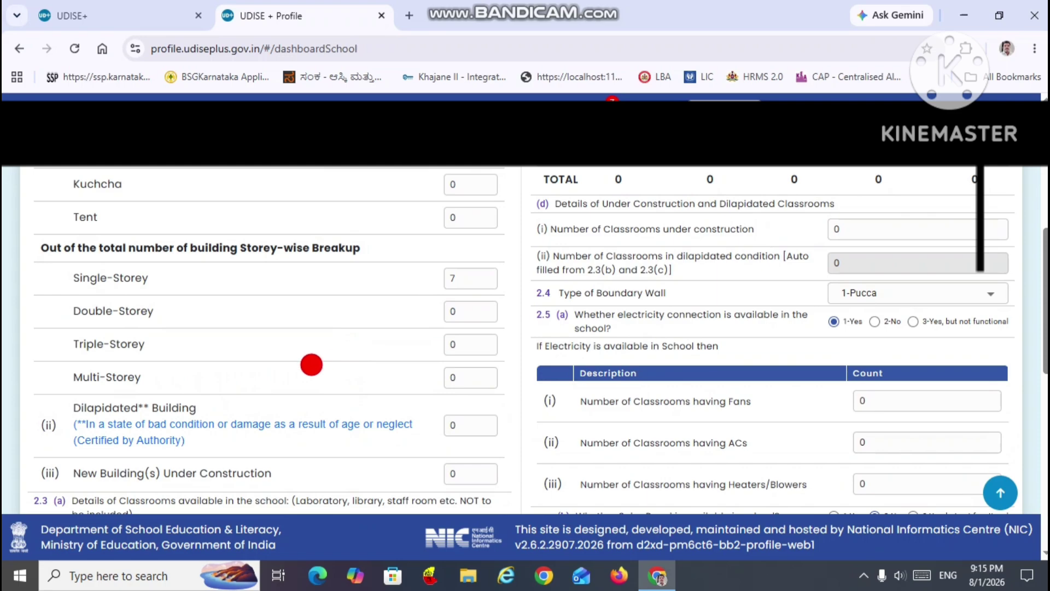
pyautogui.scroll(-1, 286, 298)
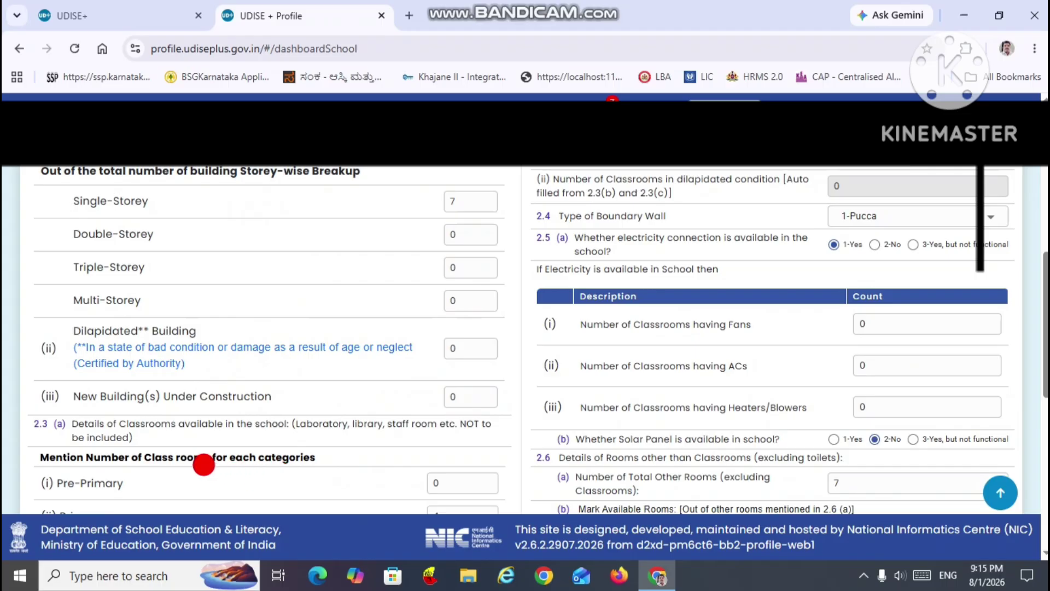
pyautogui.scroll(-1, 344, 458)
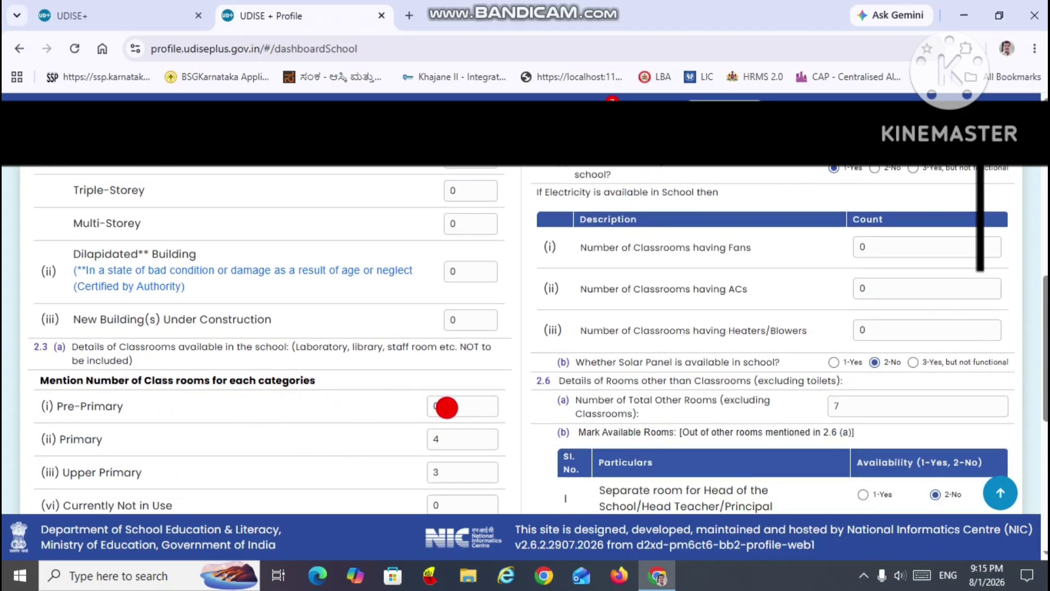
pyautogui.scroll(-1, 466, 412)
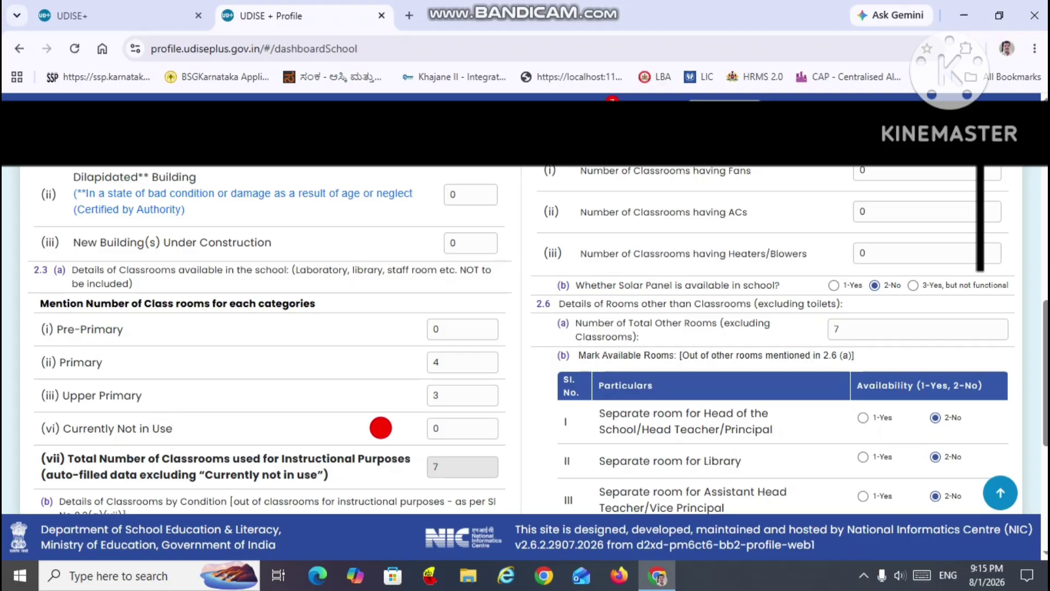
pyautogui.scroll(-1, 464, 430)
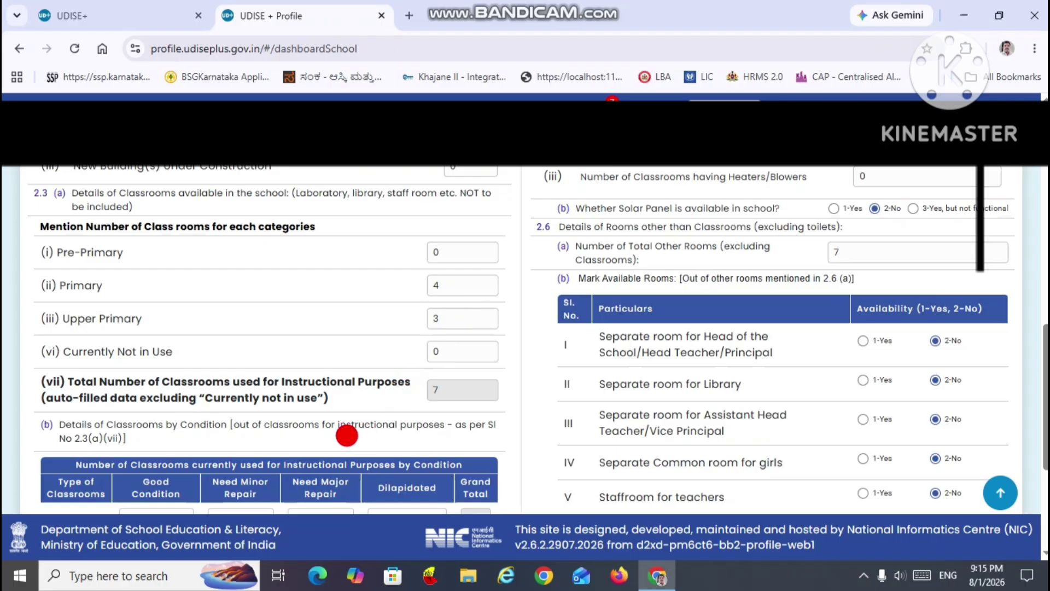
pyautogui.scroll(-1, 339, 433)
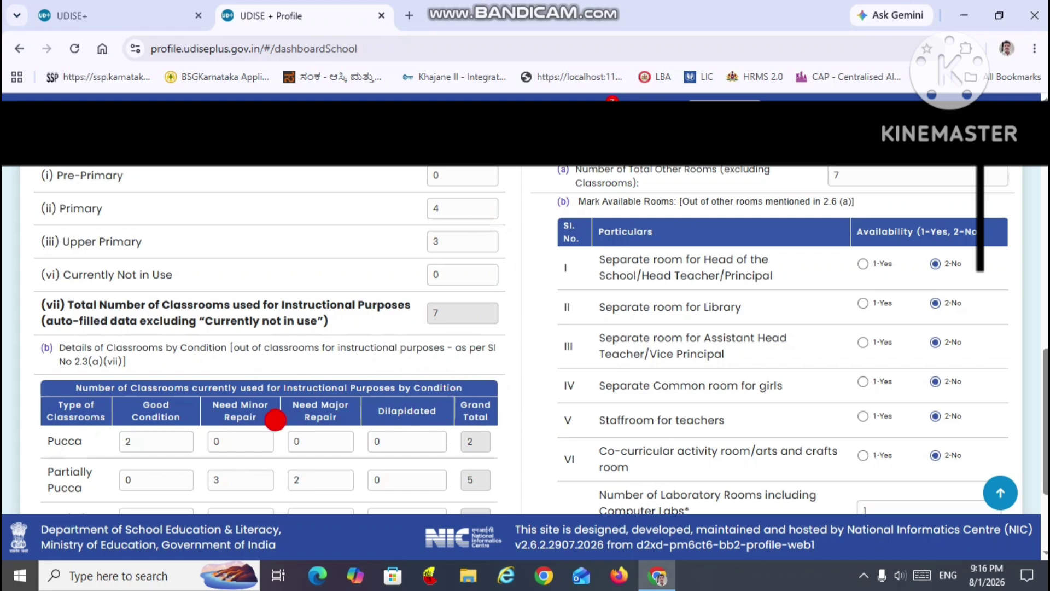
pyautogui.scroll(-1, 275, 419)
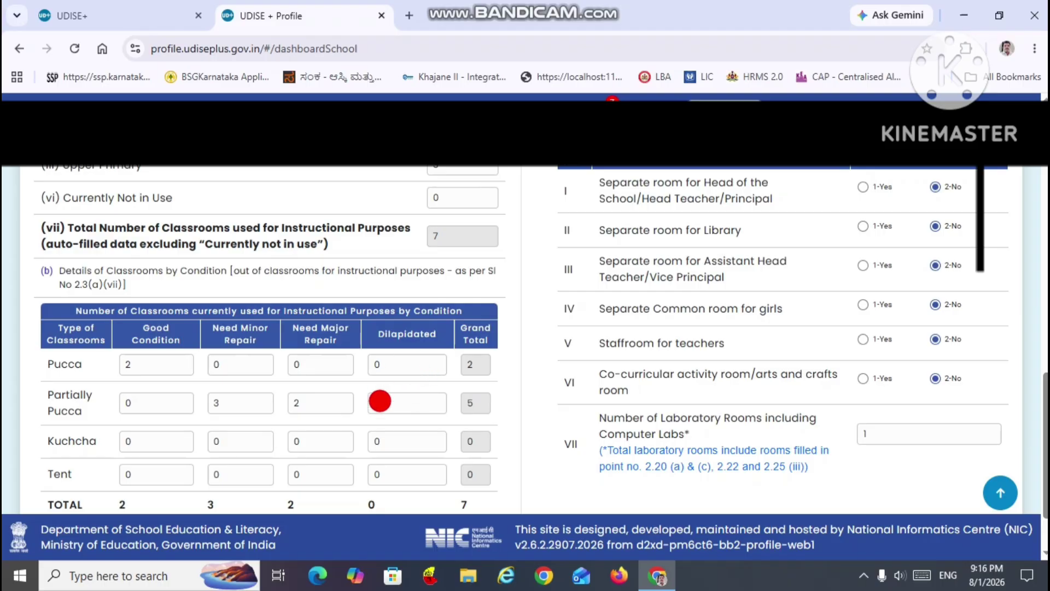
# - Review the classroom condition tables for classrooms in use and not in use, and the under-construction classroom details in 2.3
pyautogui.scroll(-3, 427, 399)
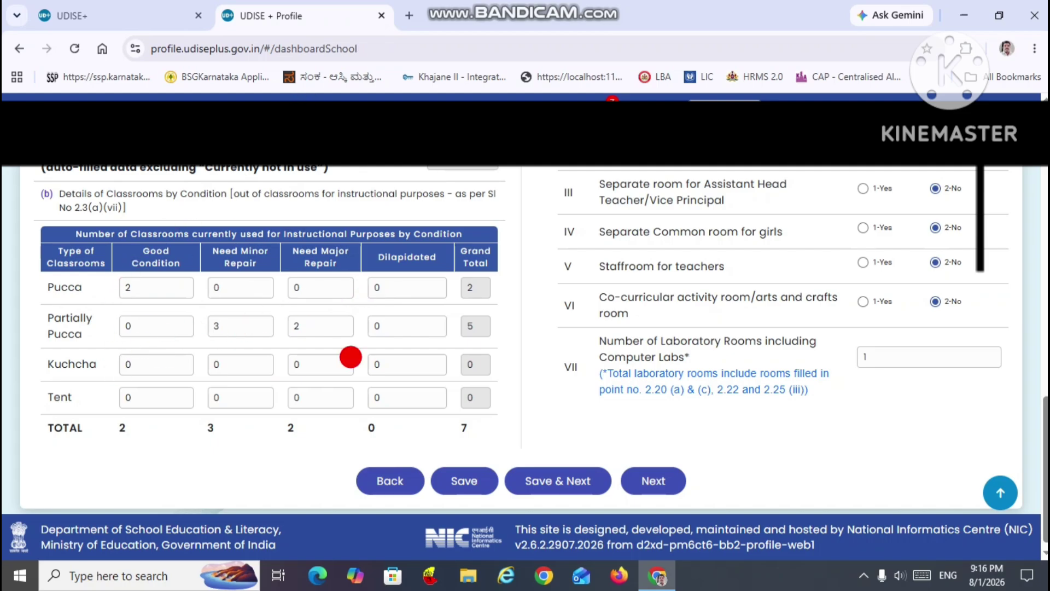
pyautogui.scroll(15, 422, 417)
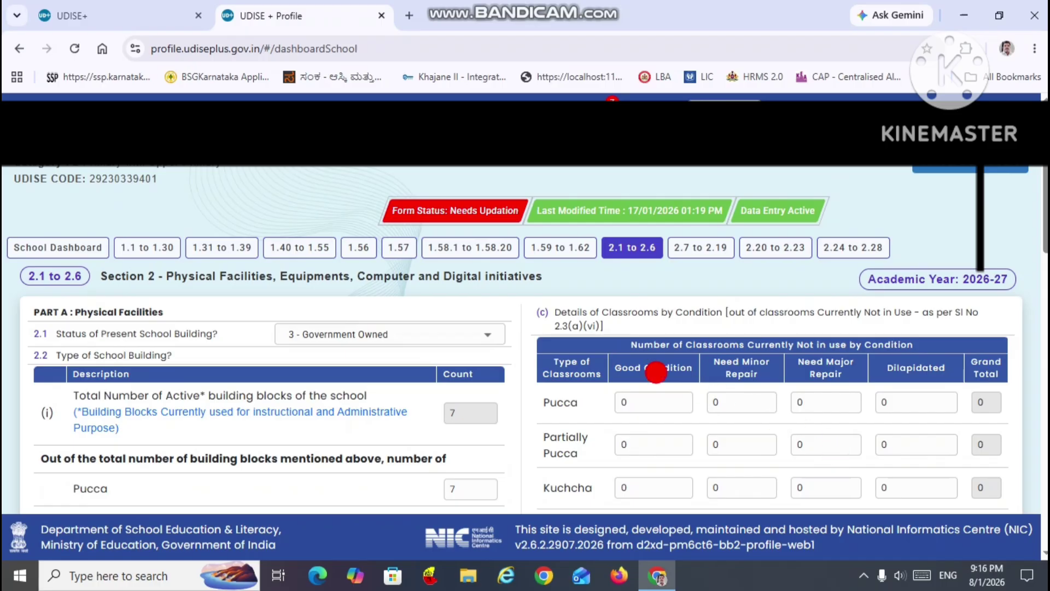
pyautogui.scroll(-2, 780, 394)
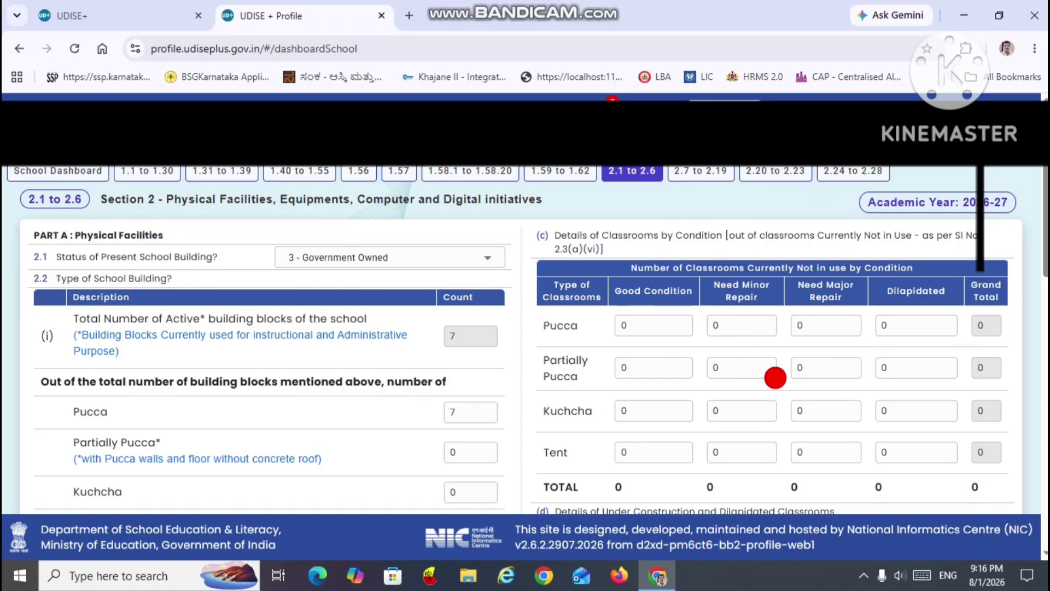
pyautogui.scroll(-4, 399, 379)
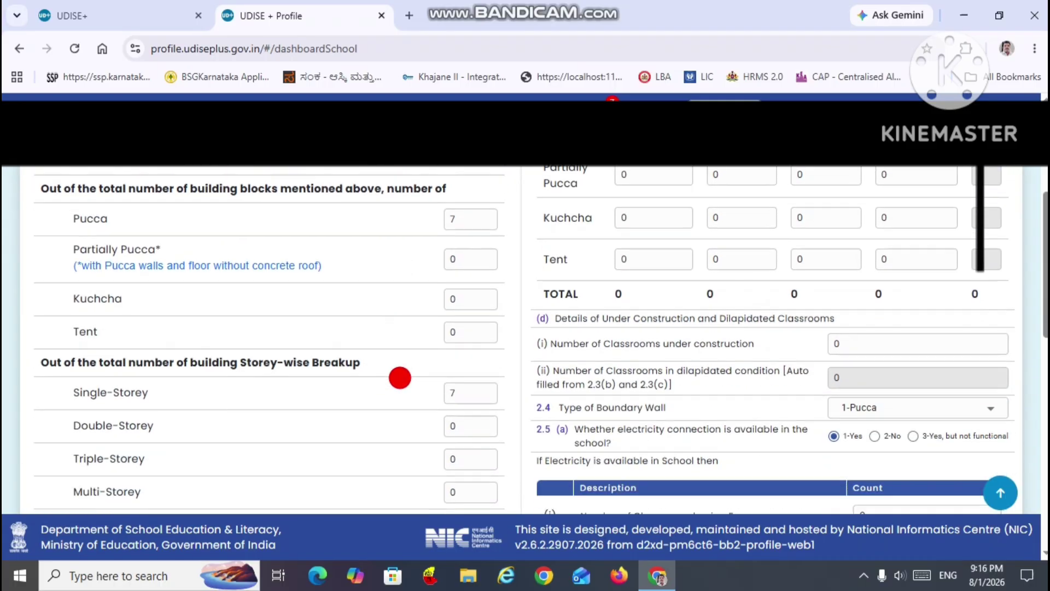
pyautogui.scroll(2, 399, 378)
pyautogui.scroll(2, 399, 377)
pyautogui.scroll(-3, 864, 361)
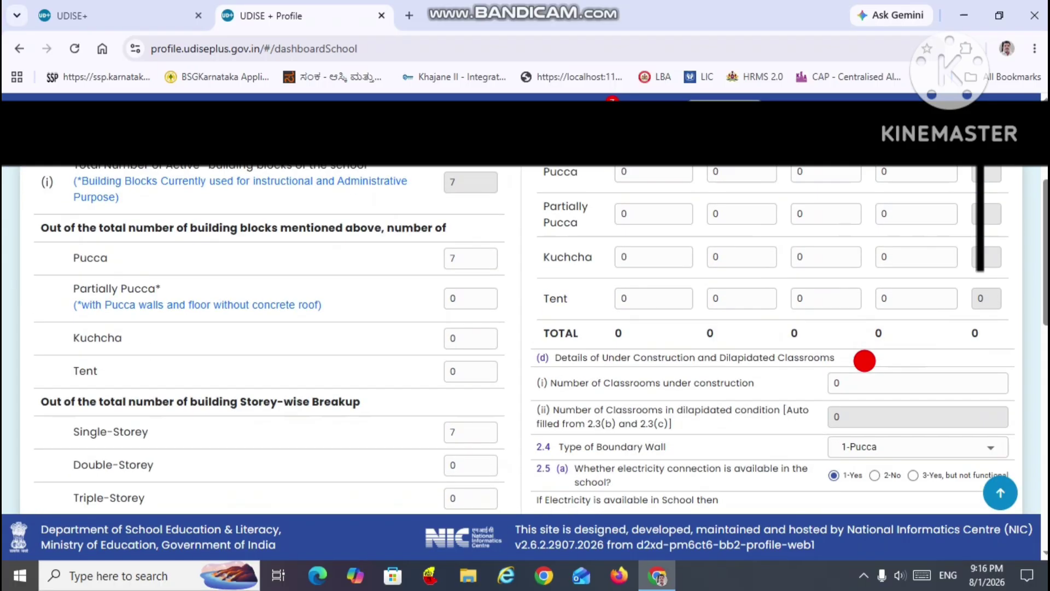
pyautogui.scroll(-3, 864, 360)
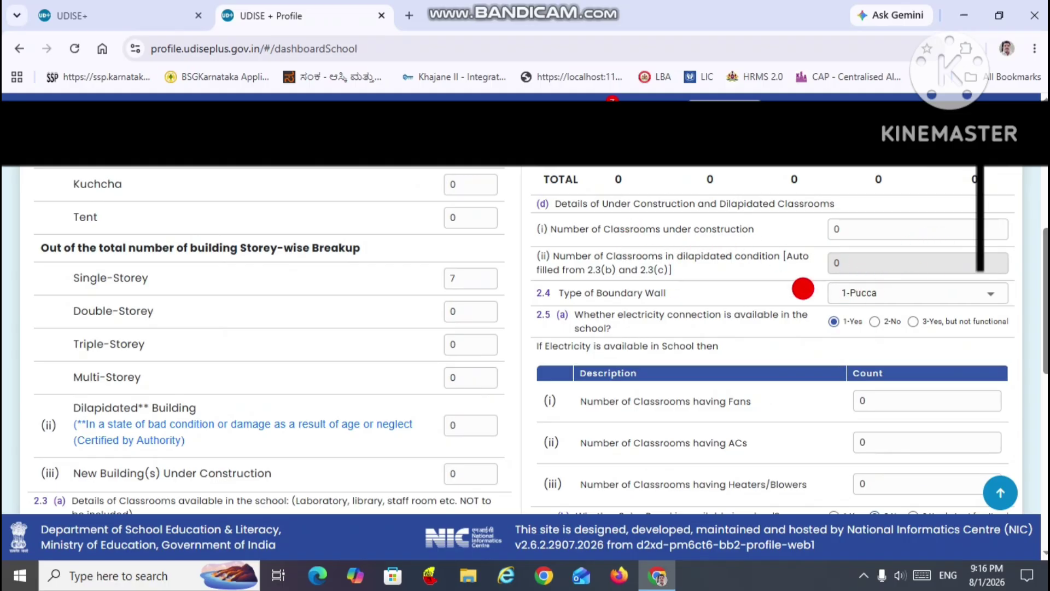
# - Choose 1-Pucca as the boundary wall type in 2.4 and set the number of classrooms having fans to 1
pyautogui.scroll(-1, 769, 292)
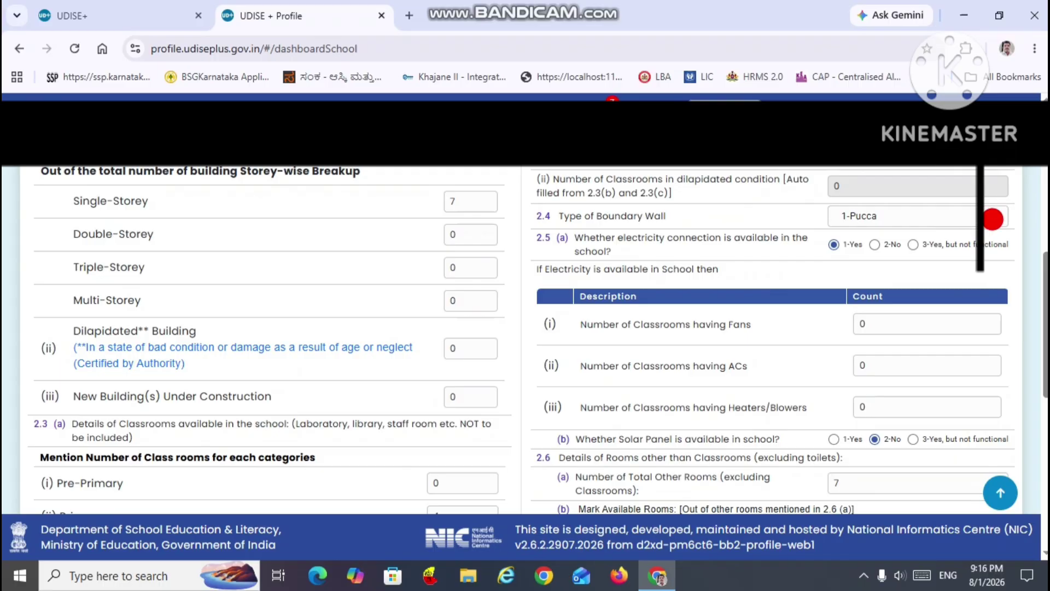
pyautogui.click(993, 219)
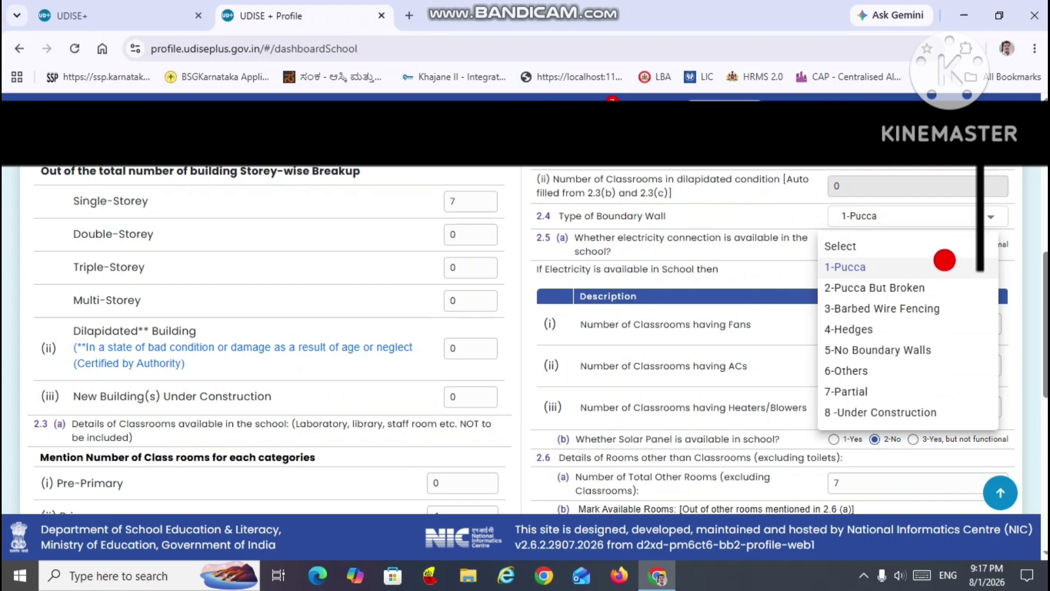
pyautogui.click(944, 265)
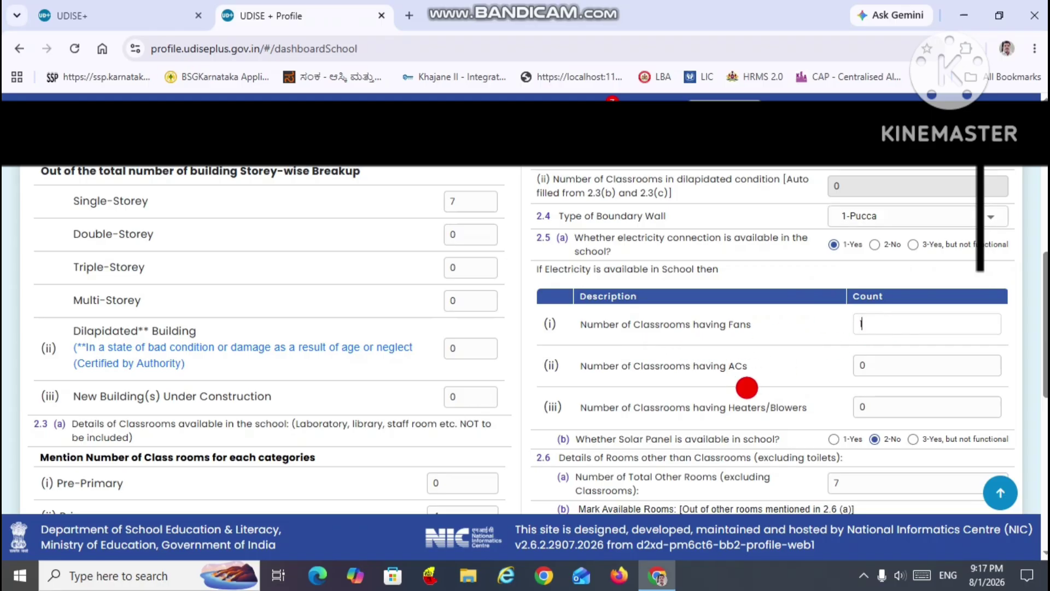
# - Set the total number of other rooms in 2.6 (a) to 0 and check the room availability answers and laboratory room count
pyautogui.scroll(-1, 874, 375)
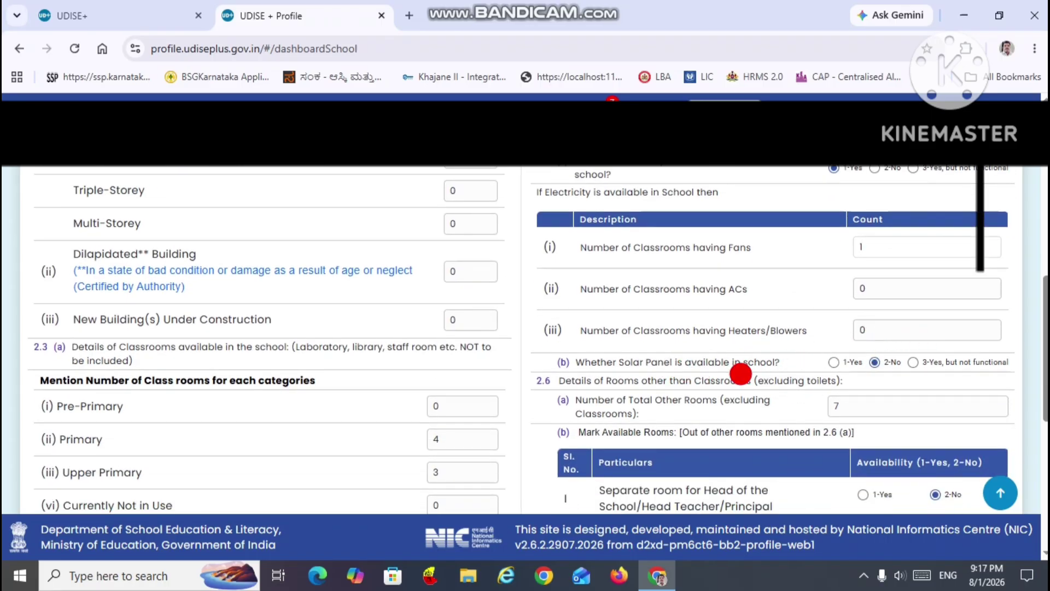
pyautogui.scroll(-1, 738, 372)
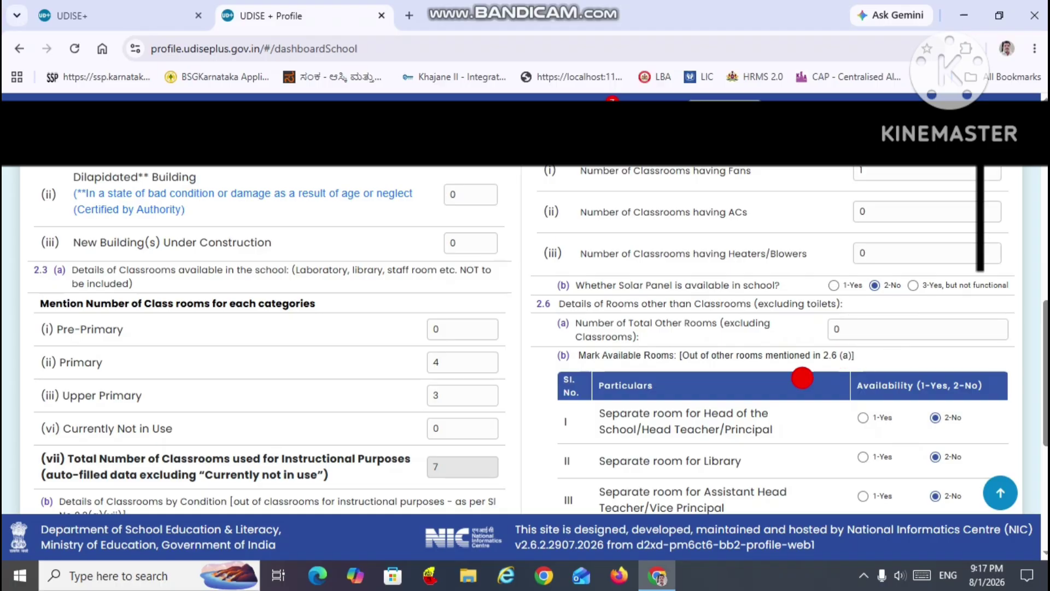
pyautogui.scroll(-2, 709, 400)
pyautogui.scroll(-4, 709, 400)
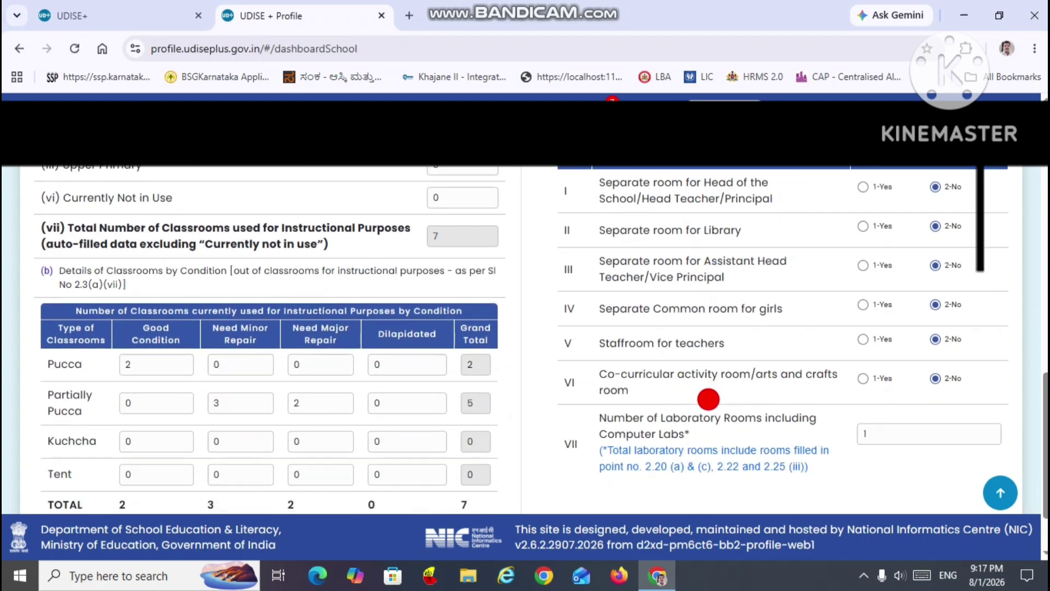
pyautogui.scroll(3, 684, 350)
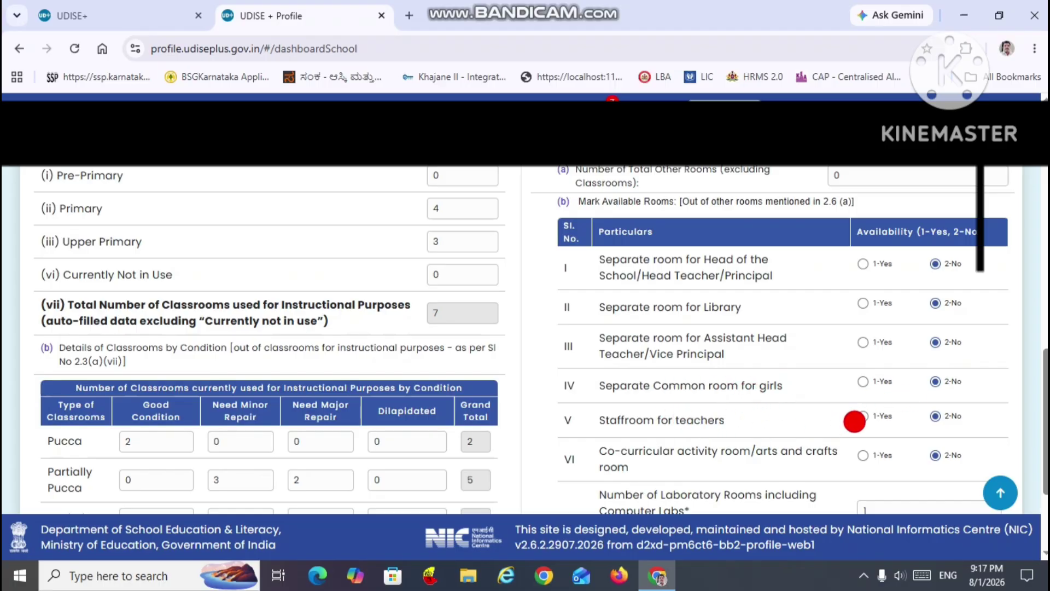
pyautogui.scroll(-1, 854, 421)
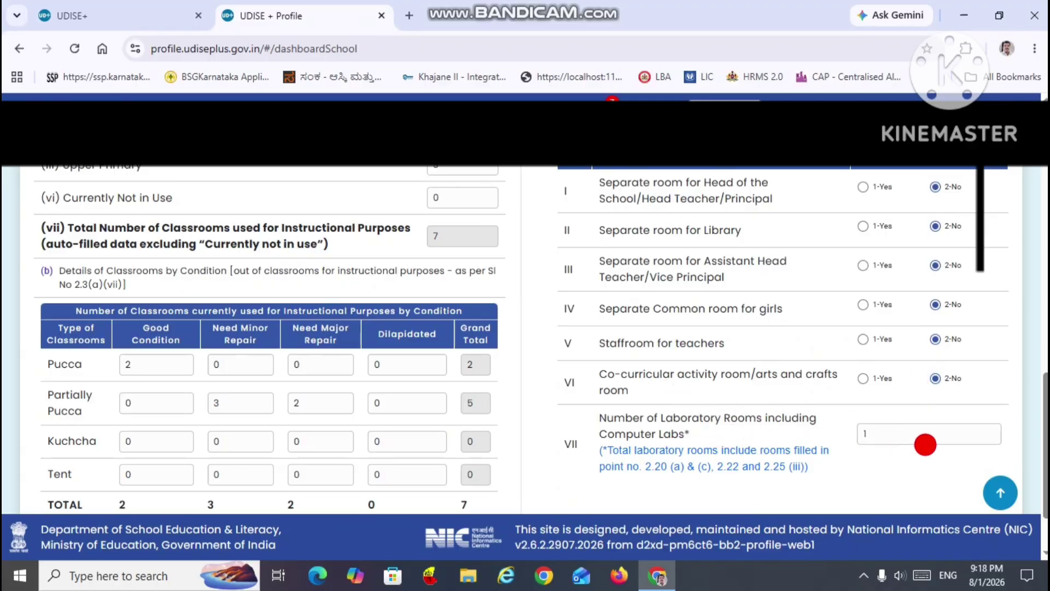
pyautogui.scroll(-1, 881, 413)
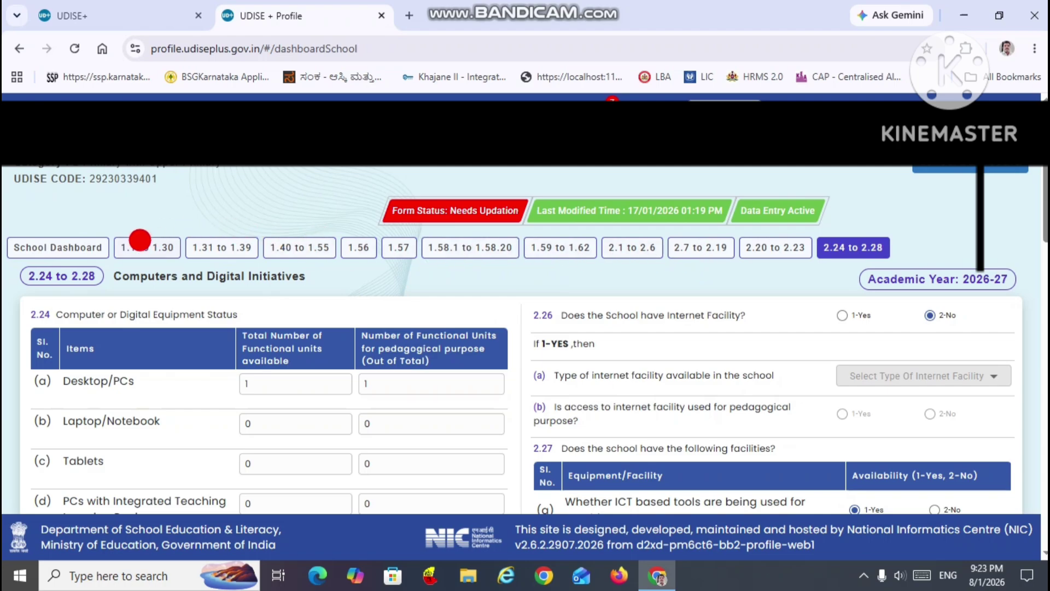
# - Return to the School Dashboard and examine the completion status of every form in Sections 1 and 2
pyautogui.click(66, 246)
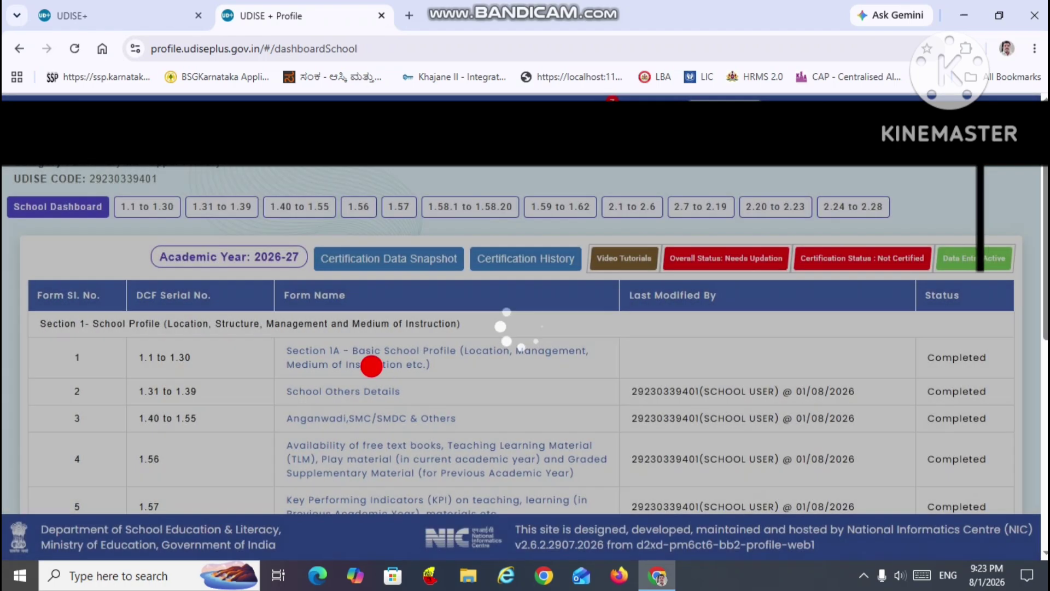
pyautogui.scroll(-5, 963, 328)
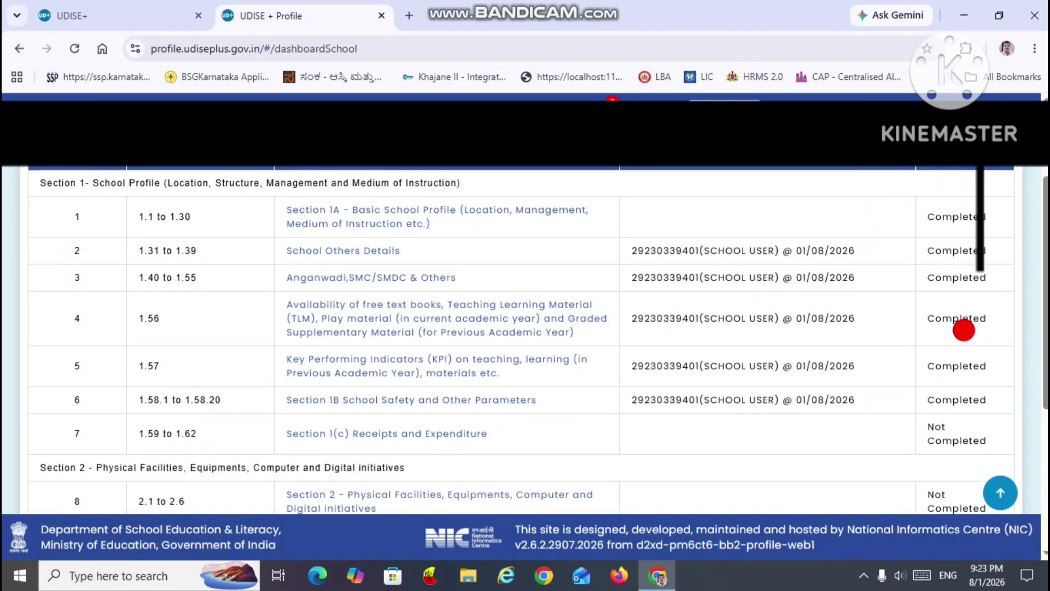
pyautogui.scroll(-2, 964, 330)
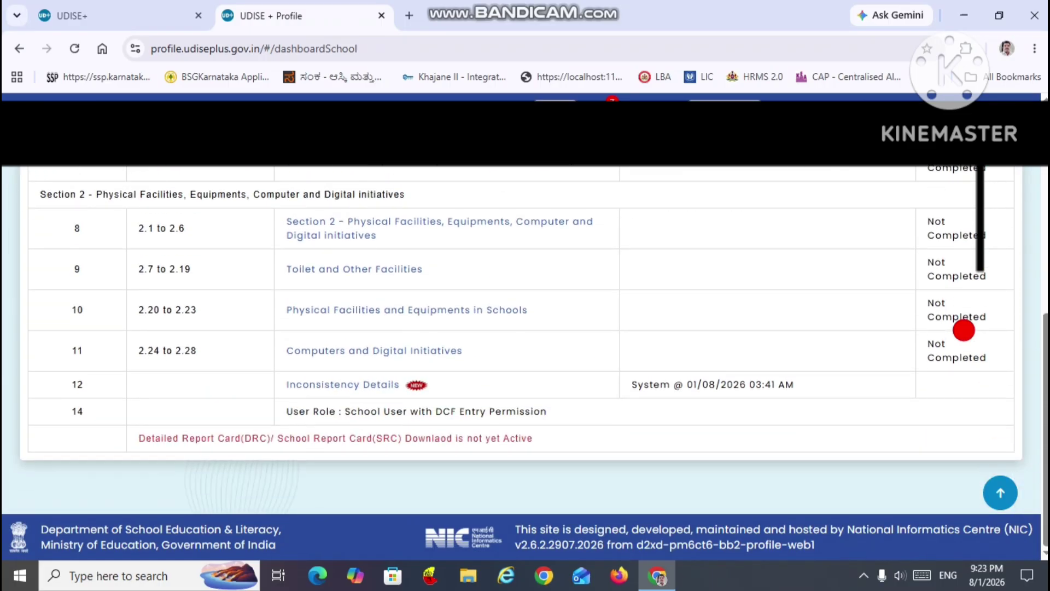
pyautogui.scroll(3, 964, 330)
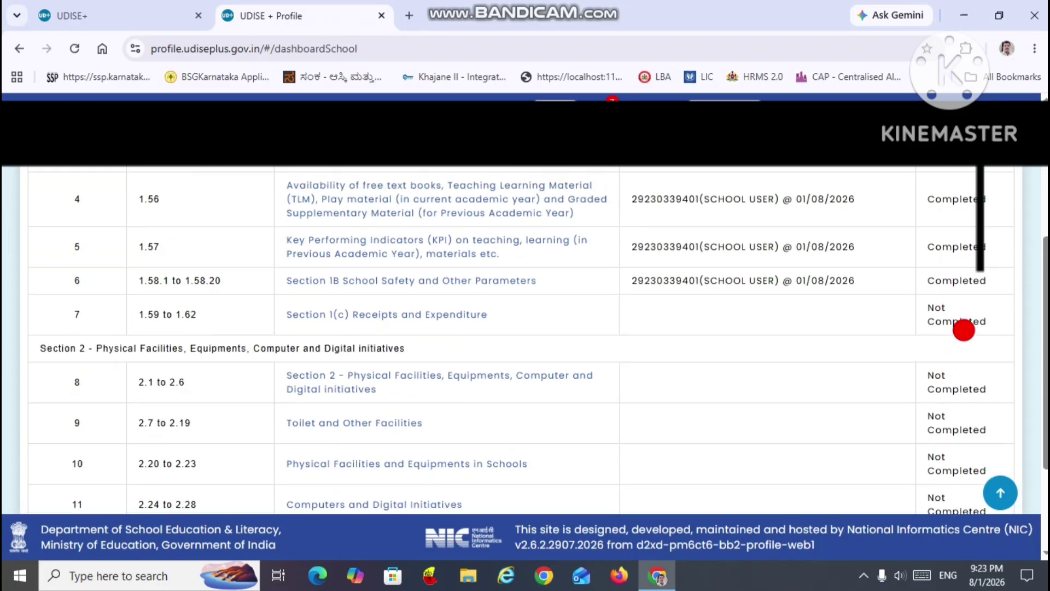
pyautogui.scroll(3, 964, 330)
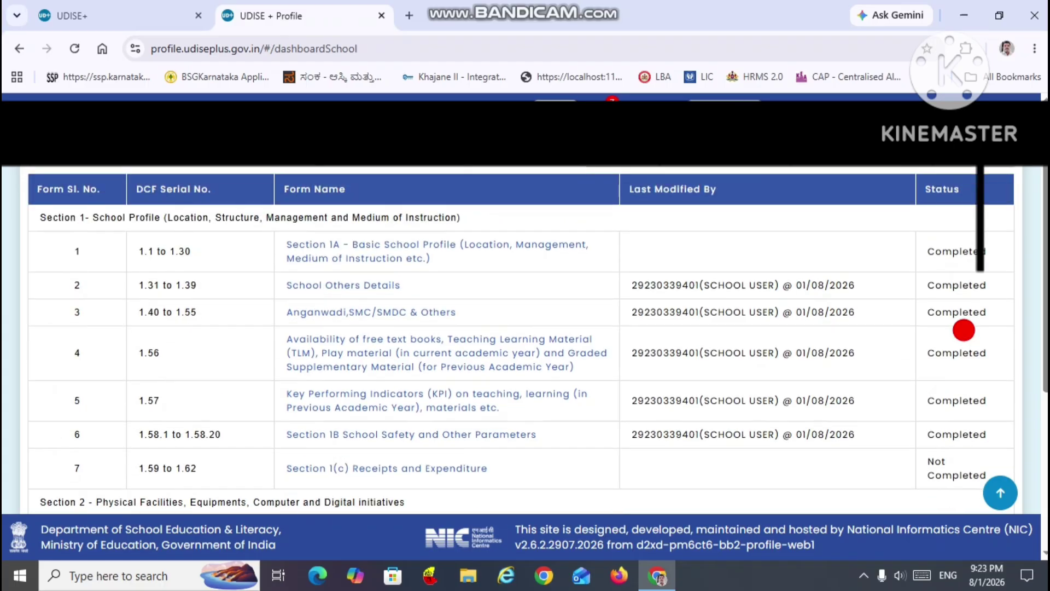
pyautogui.scroll(-5, 958, 268)
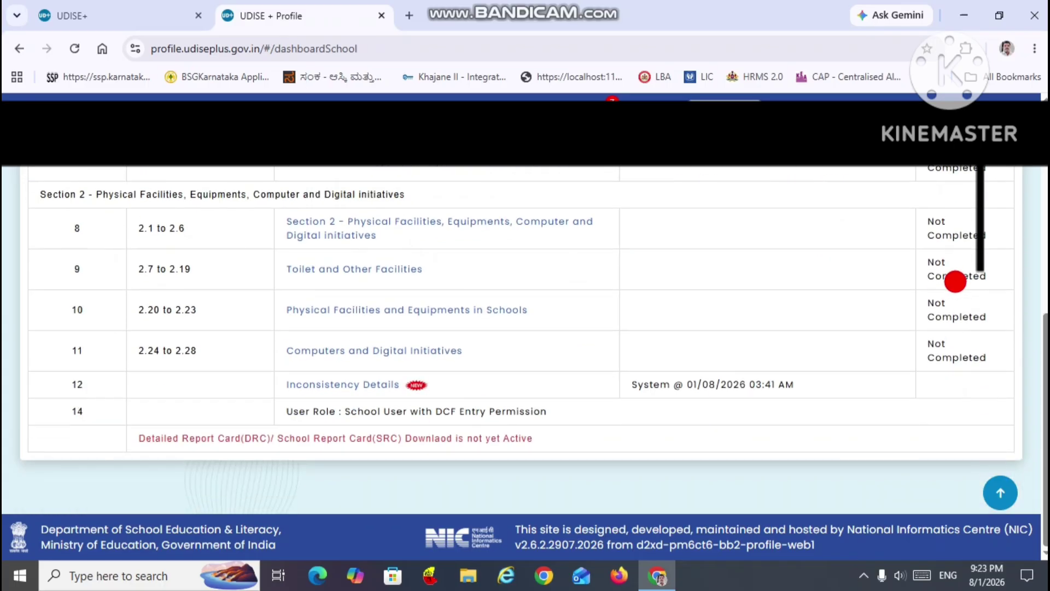
pyautogui.scroll(5, 956, 282)
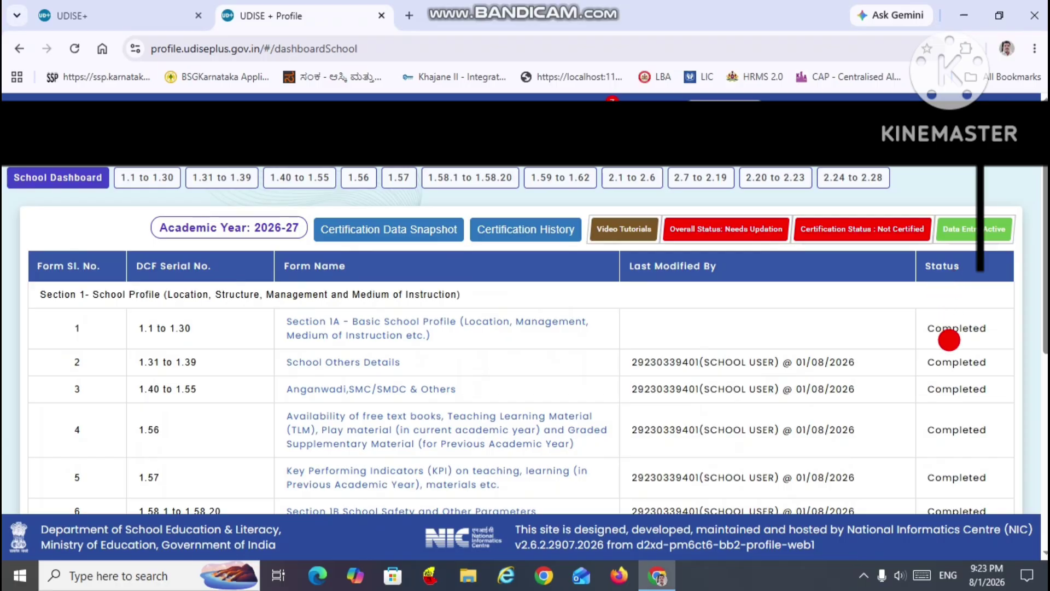
pyautogui.scroll(-3, 946, 328)
pyautogui.scroll(-3, 950, 340)
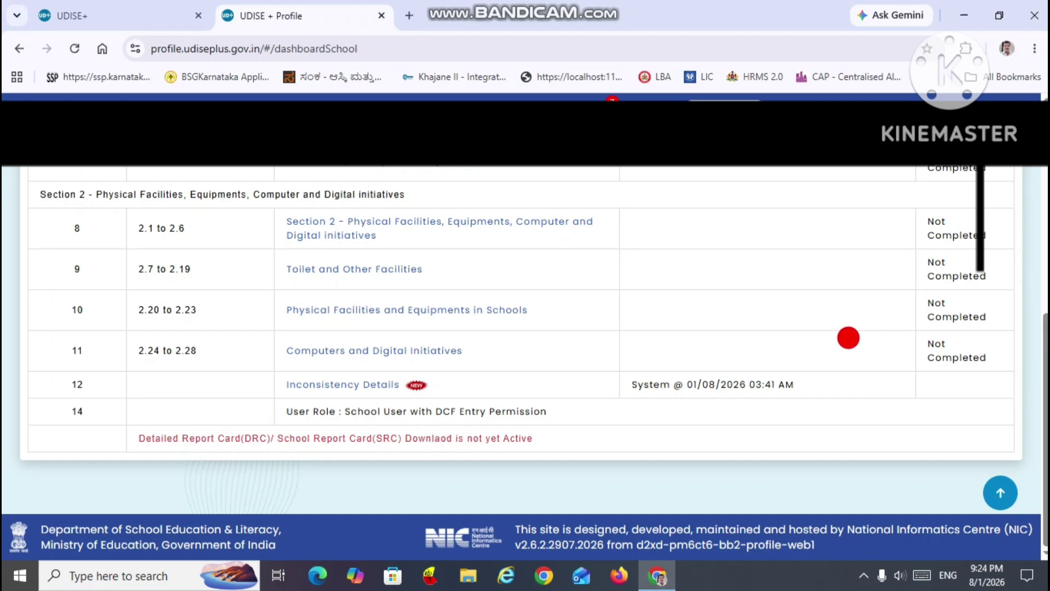
pyautogui.scroll(5, 848, 338)
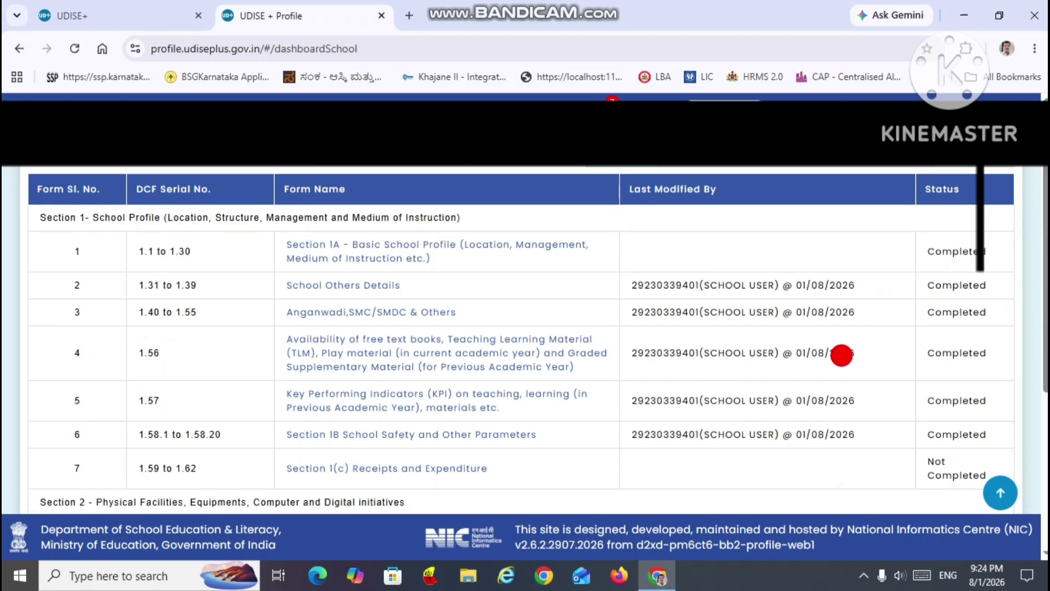